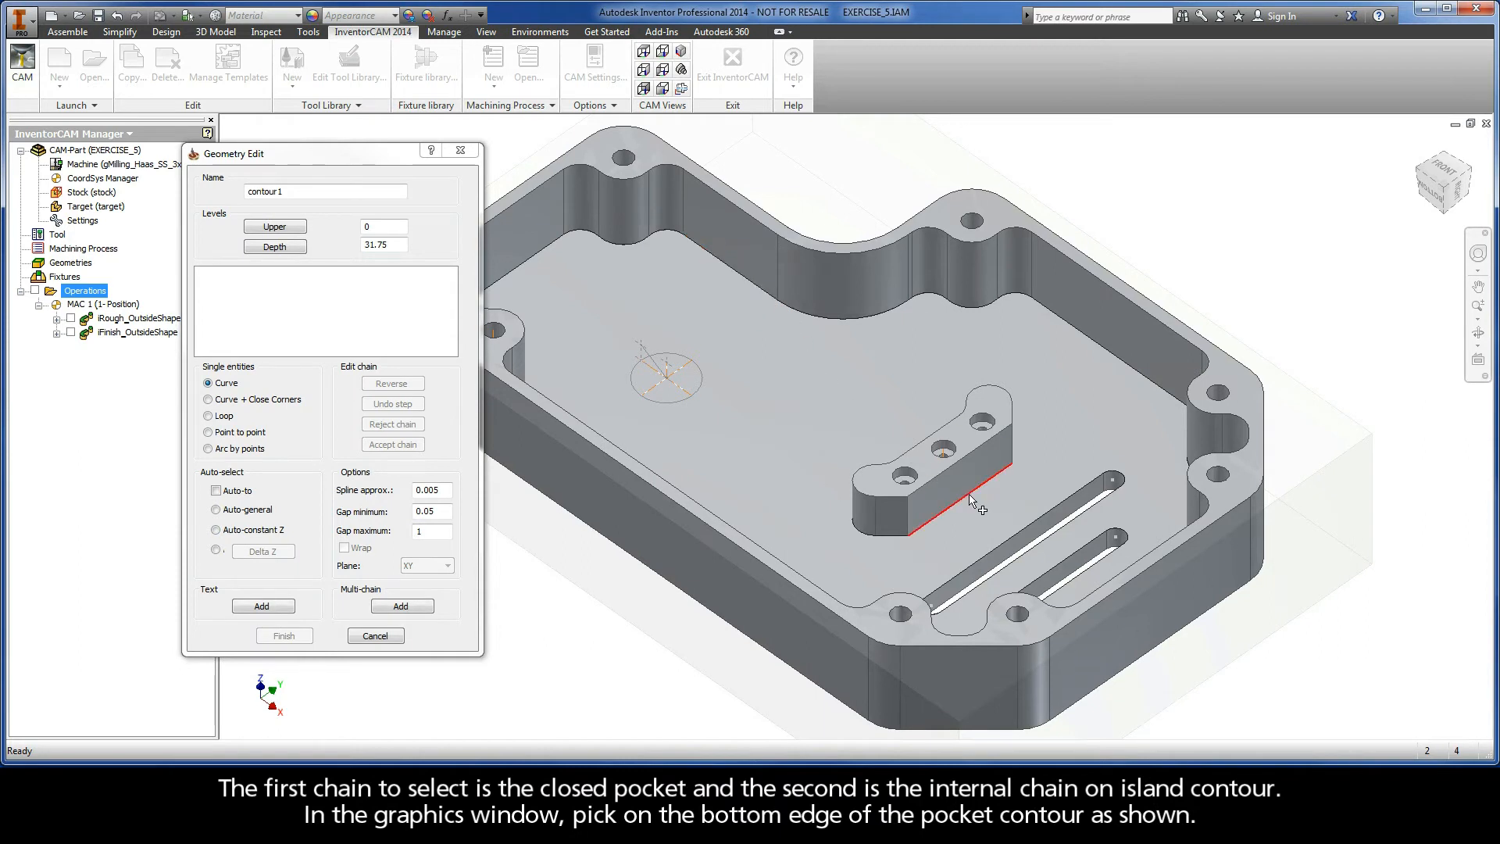
# Define the first geometry chain from the bottom edge of the main pocket contour, closing it with Auto-constant Z and accepting it
pyautogui.click(764, 295)
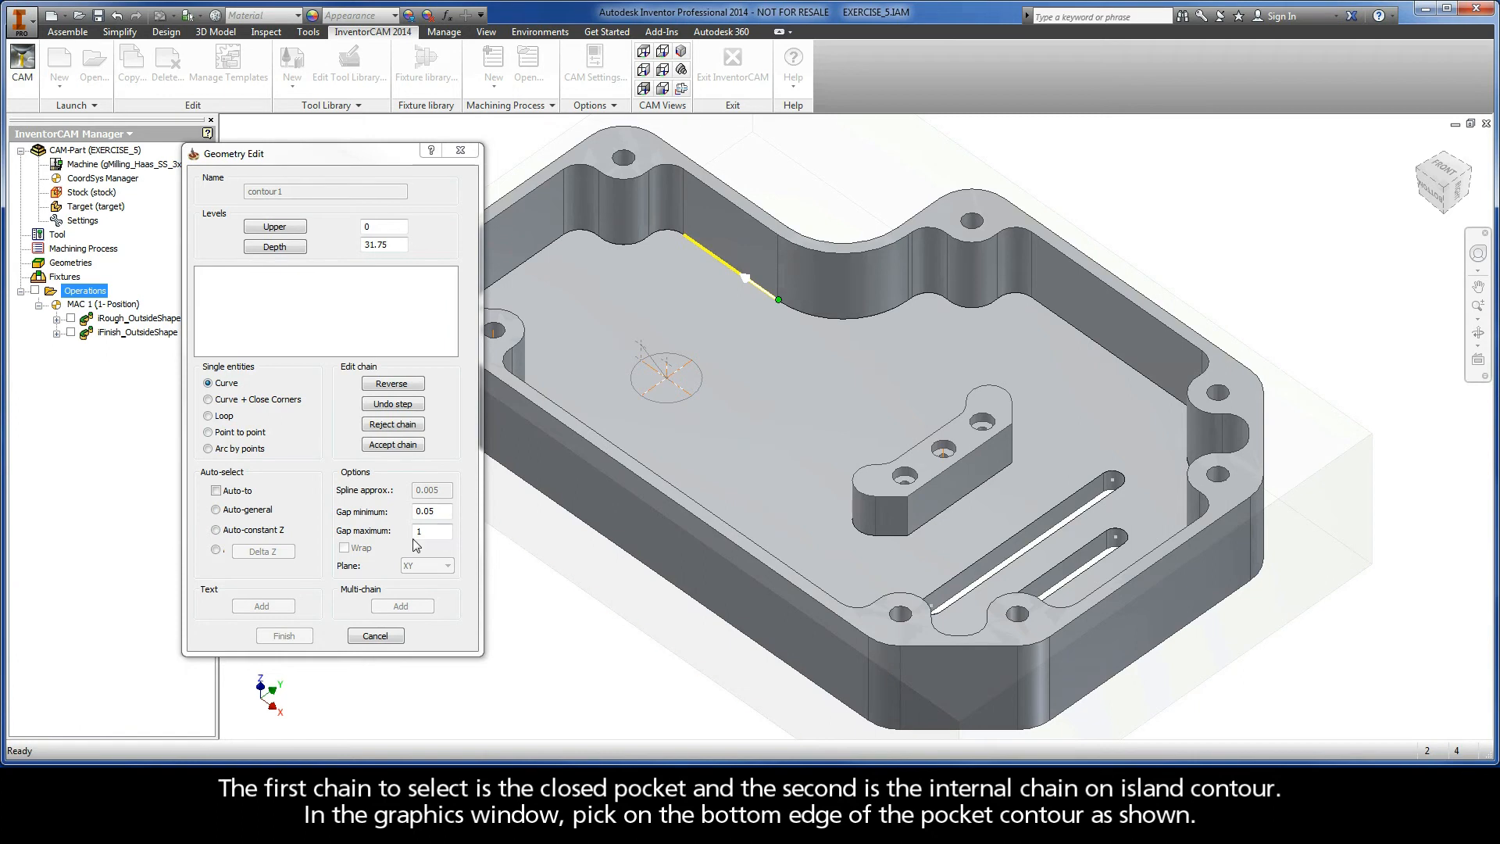
pyautogui.click(219, 532)
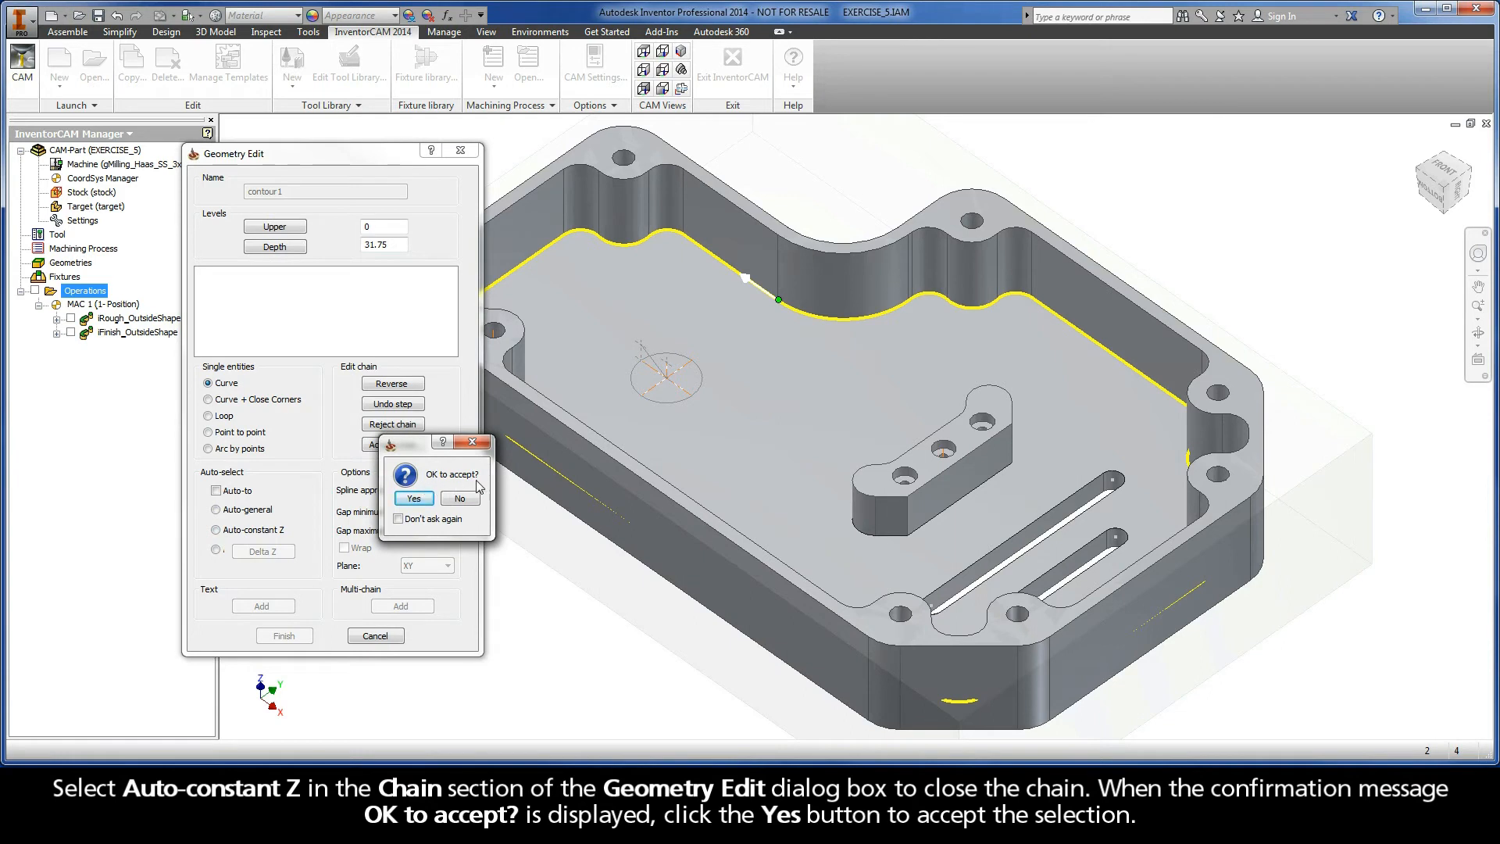
pyautogui.click(415, 498)
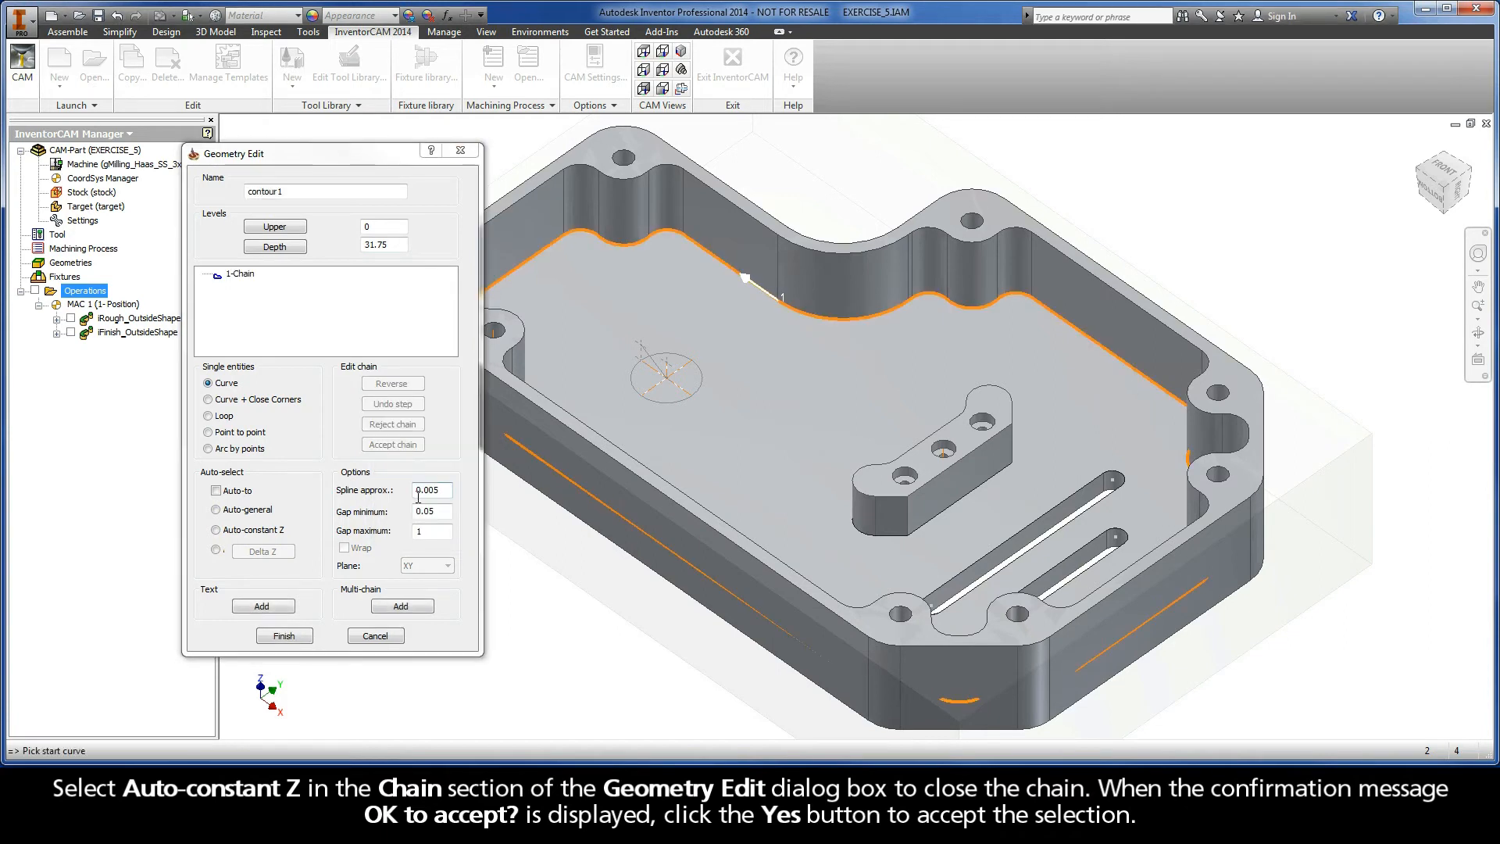
# Add the island's bottom edge as the second chain using Auto-constant Z, accept it, and finish the contour1 geometry
pyautogui.click(986, 492)
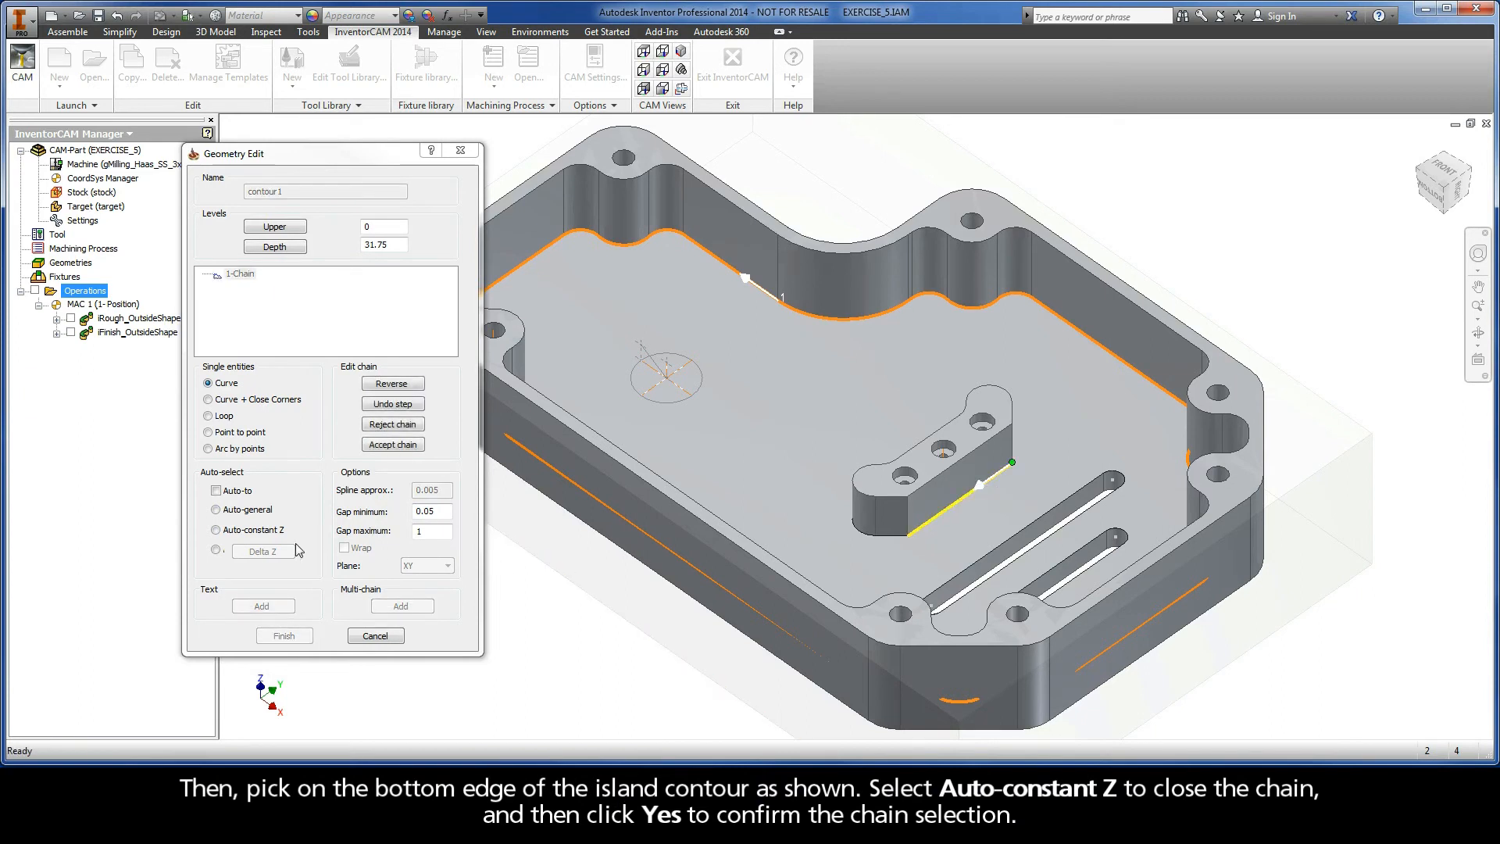
pyautogui.click(216, 530)
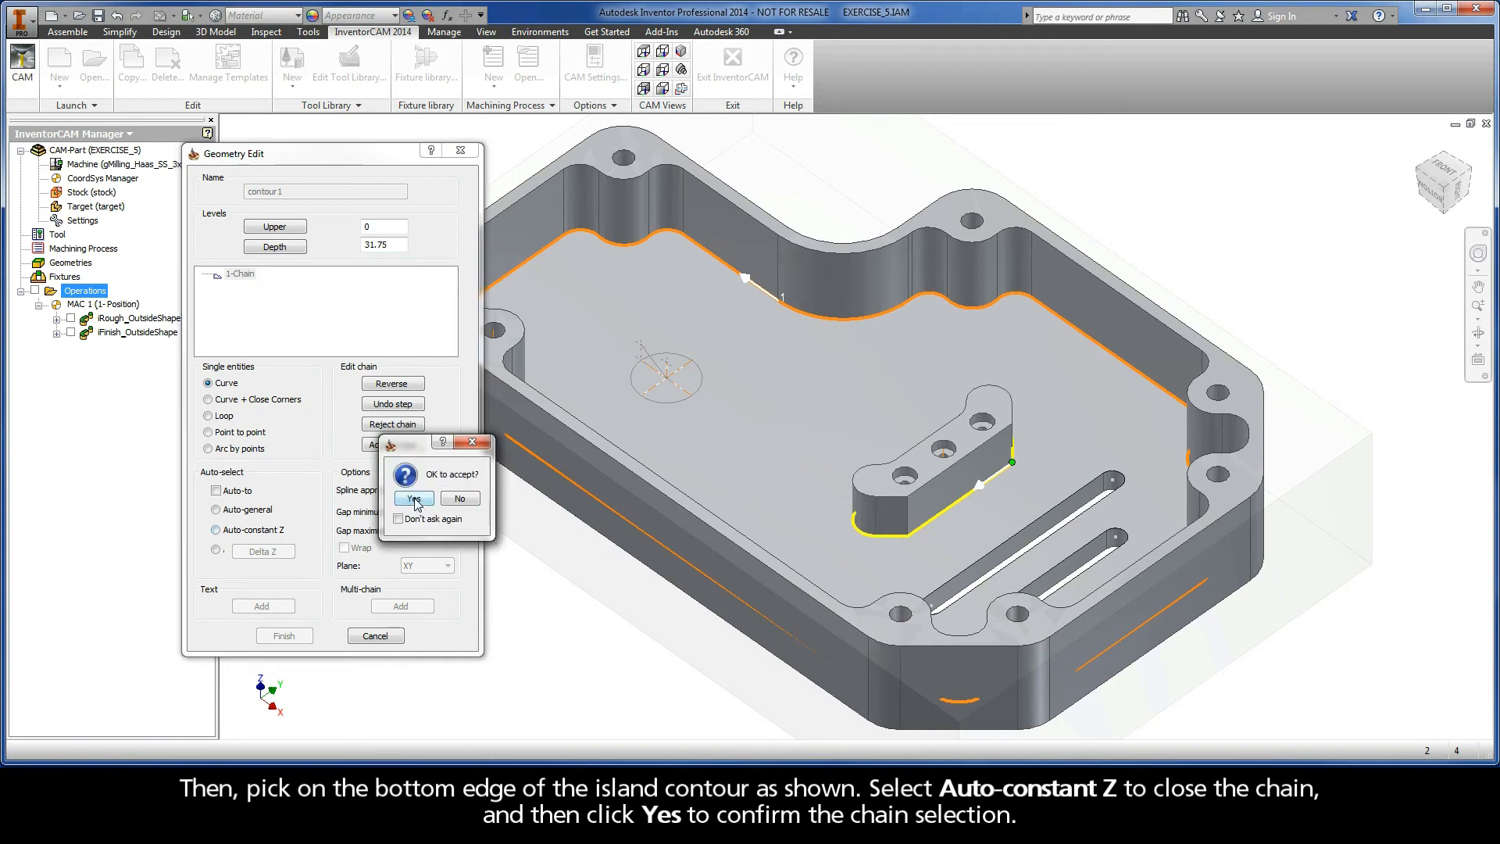
pyautogui.click(413, 500)
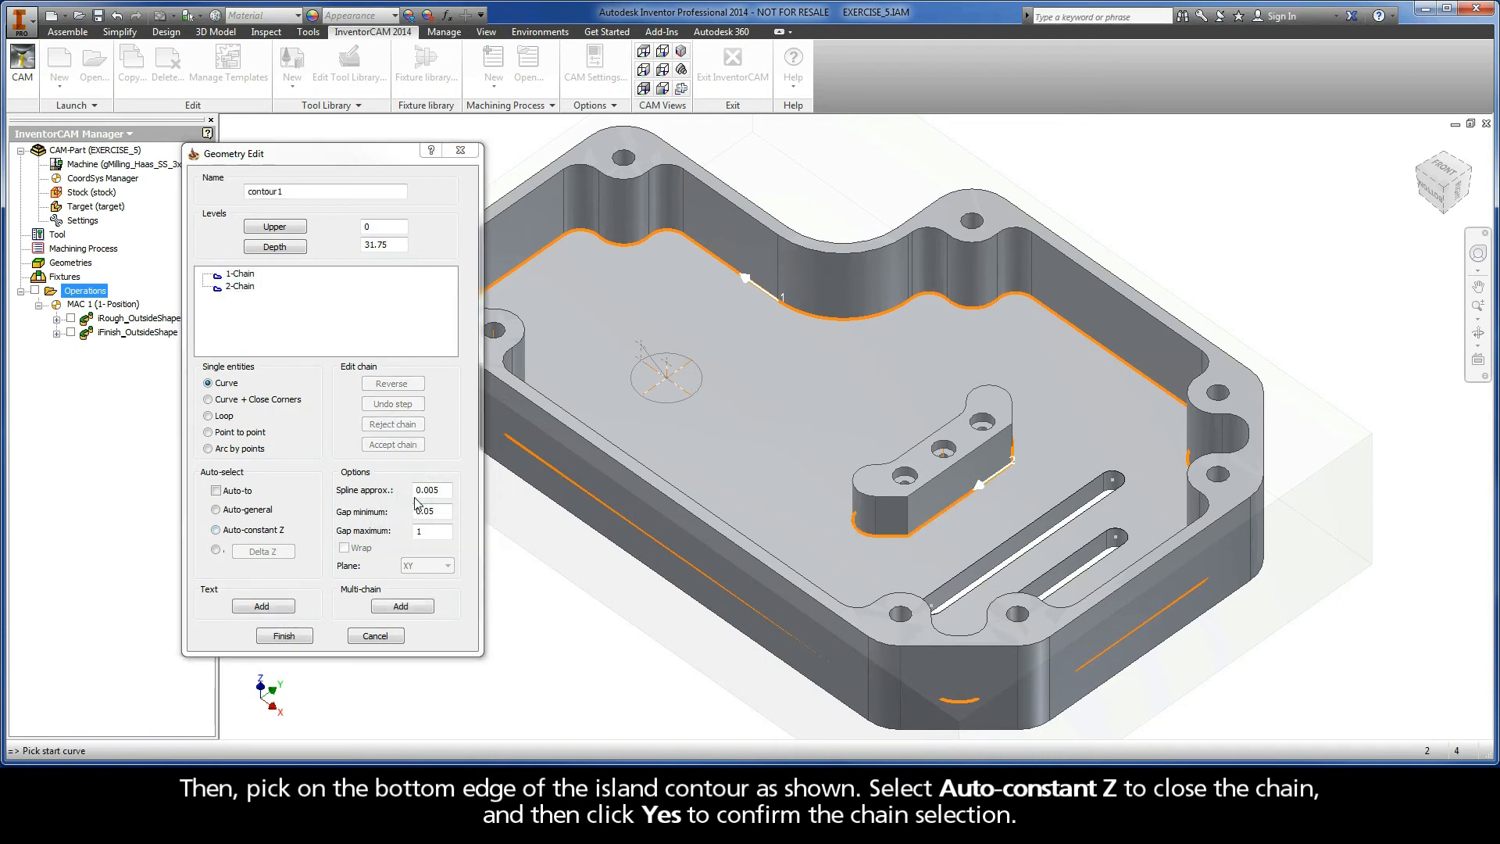
pyautogui.click(283, 638)
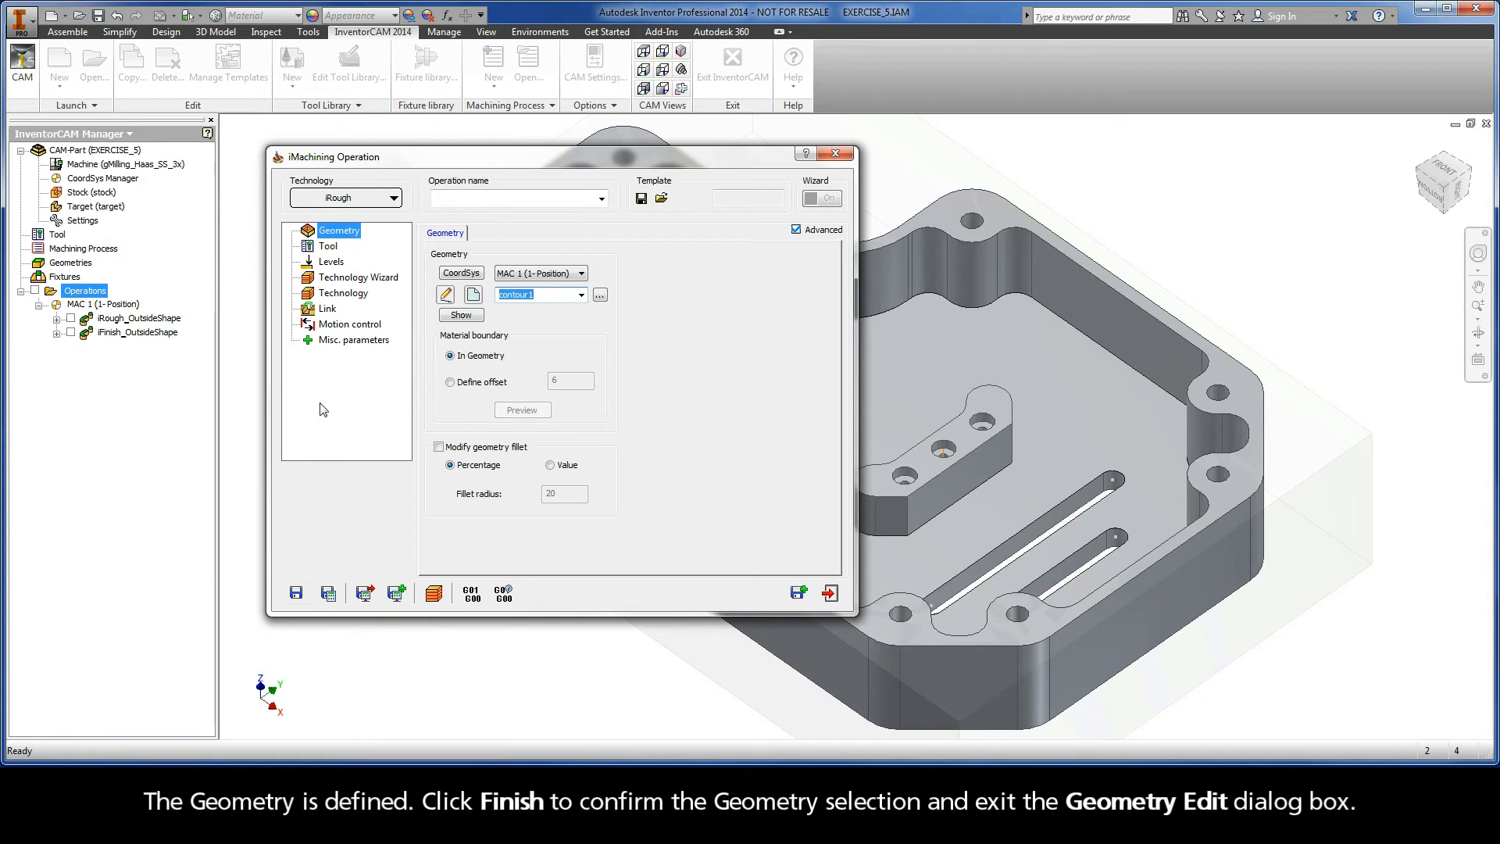
# Check the helical angle in the iData of tool 1, the 9.5 mm end mill, and assign that tool to the operation
pyautogui.click(328, 246)
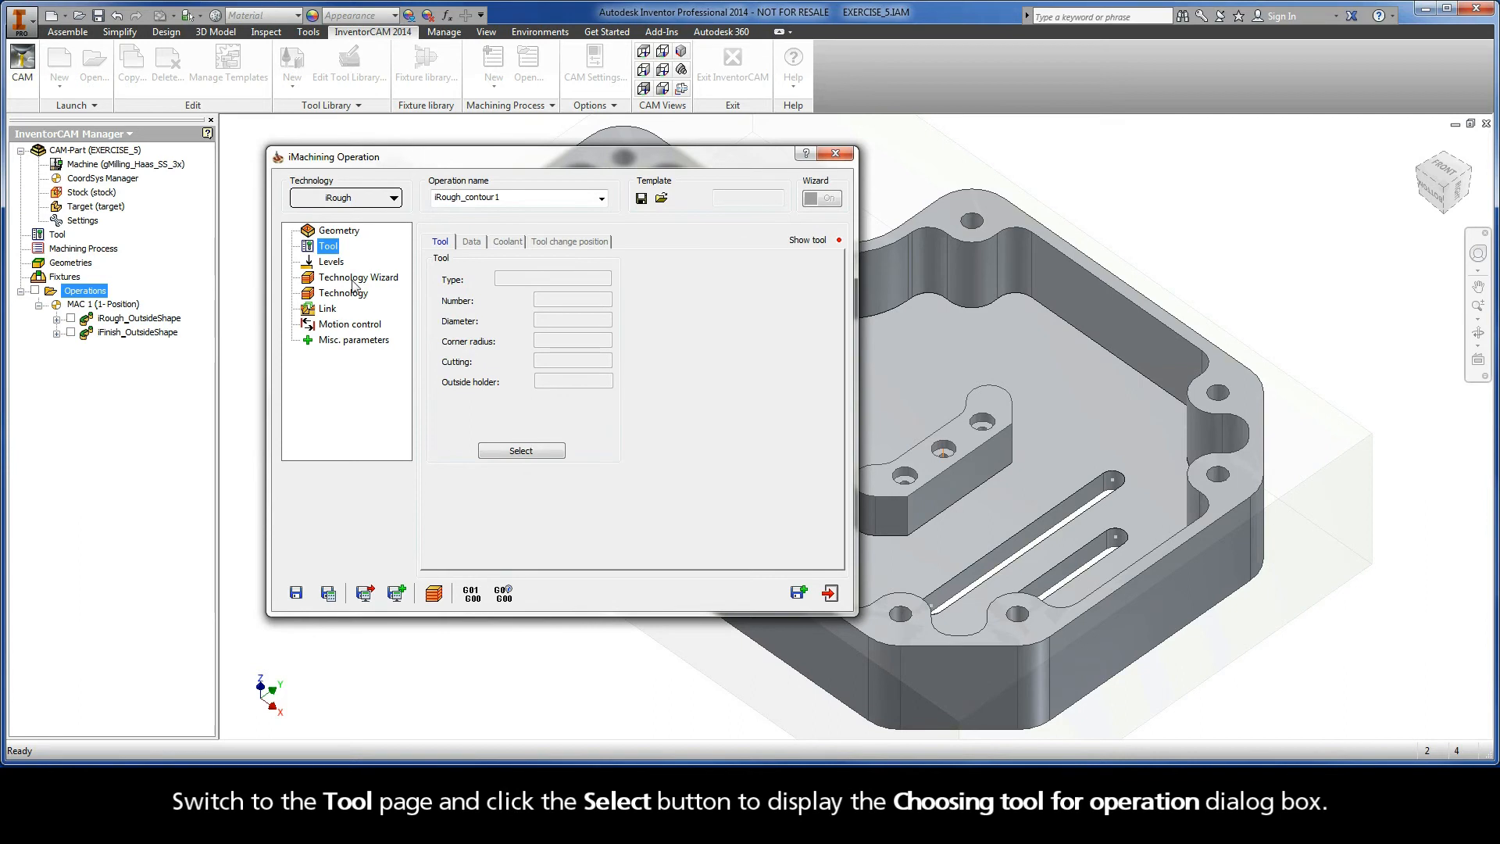
pyautogui.click(517, 450)
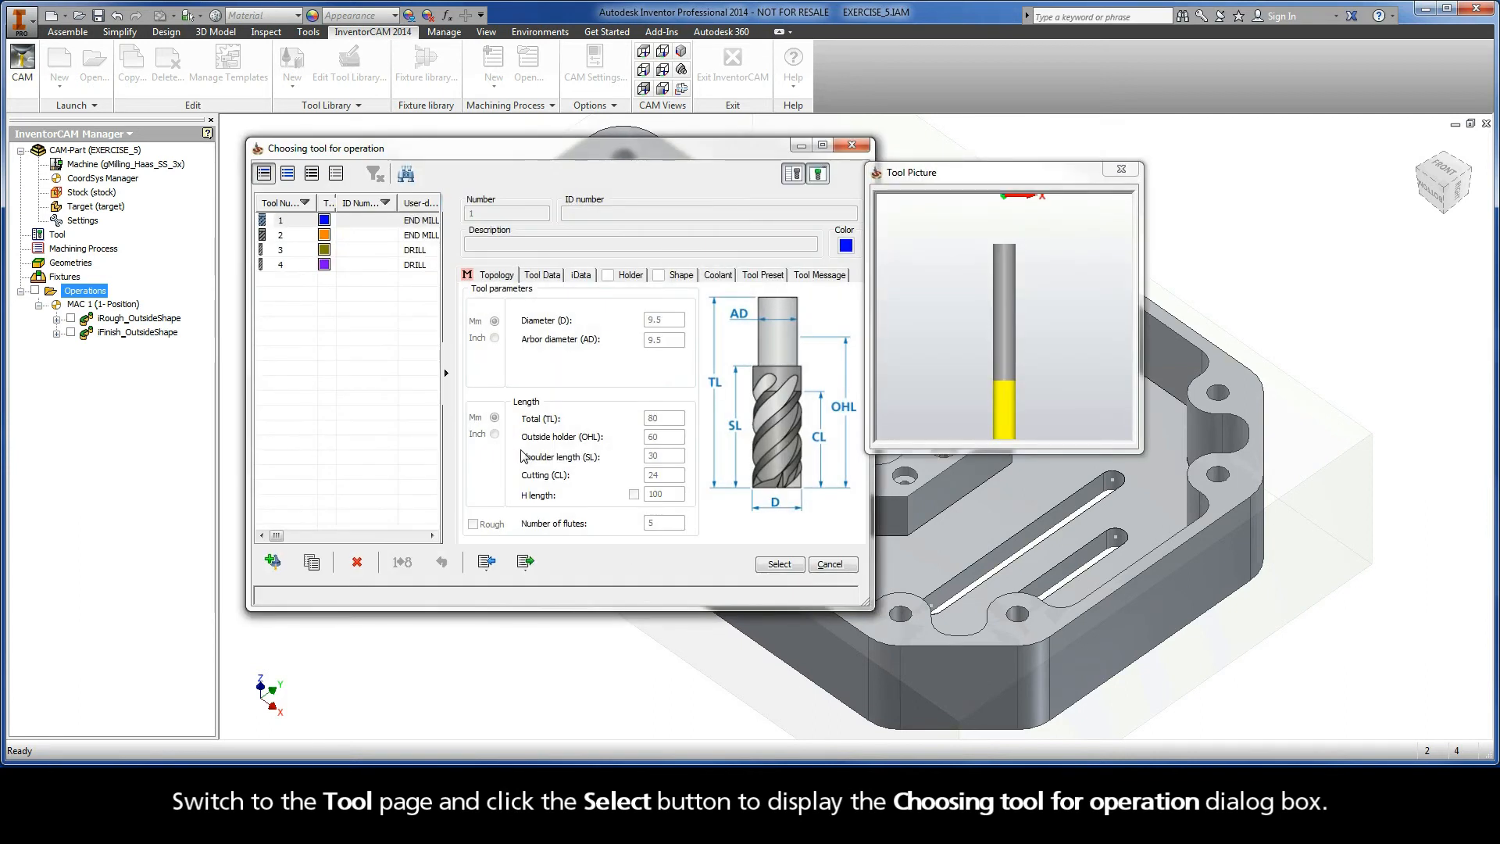
pyautogui.click(295, 222)
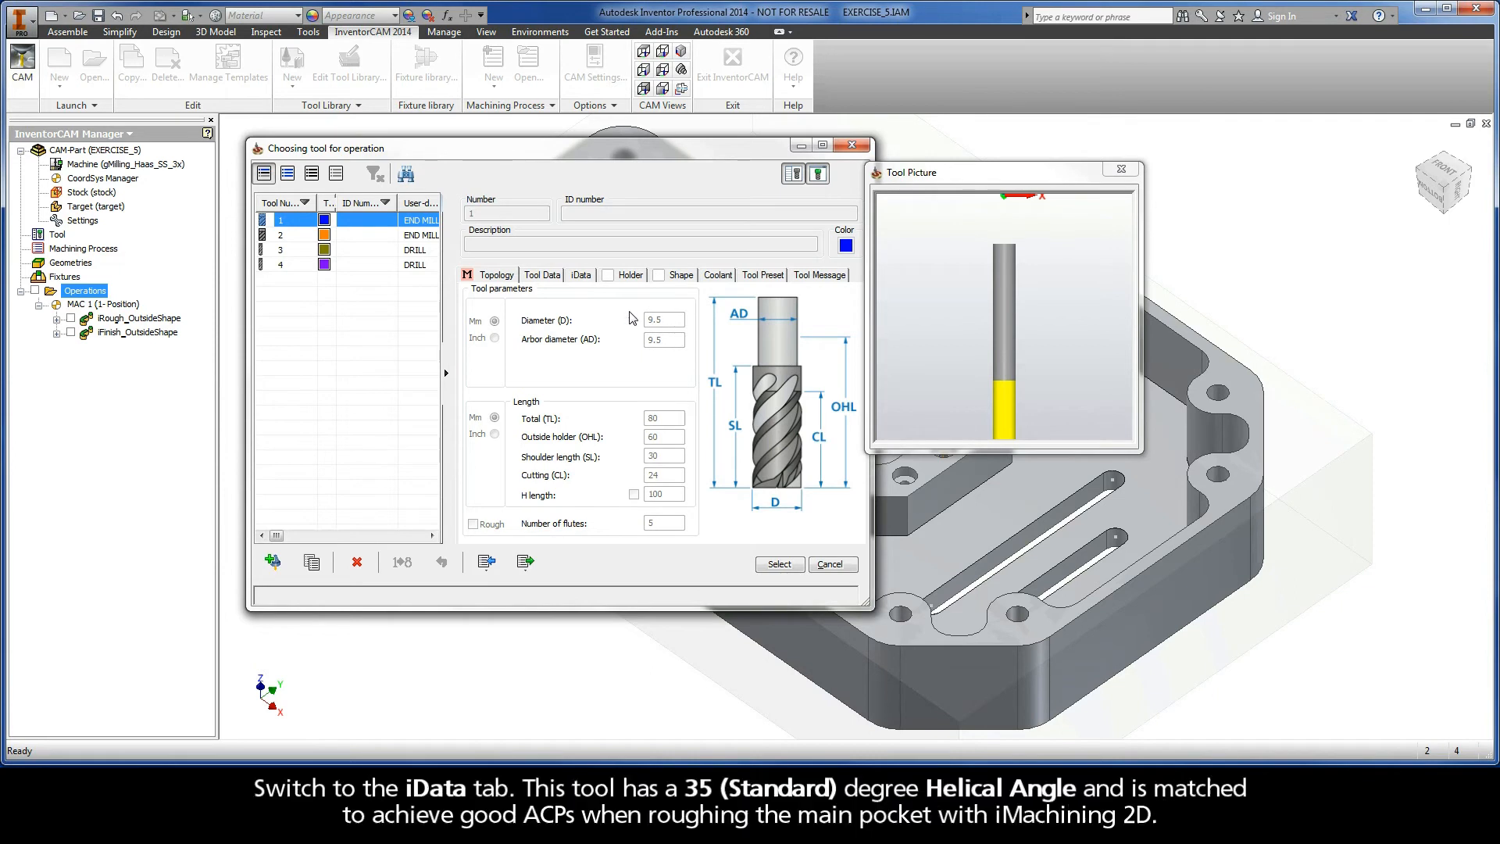
pyautogui.click(582, 276)
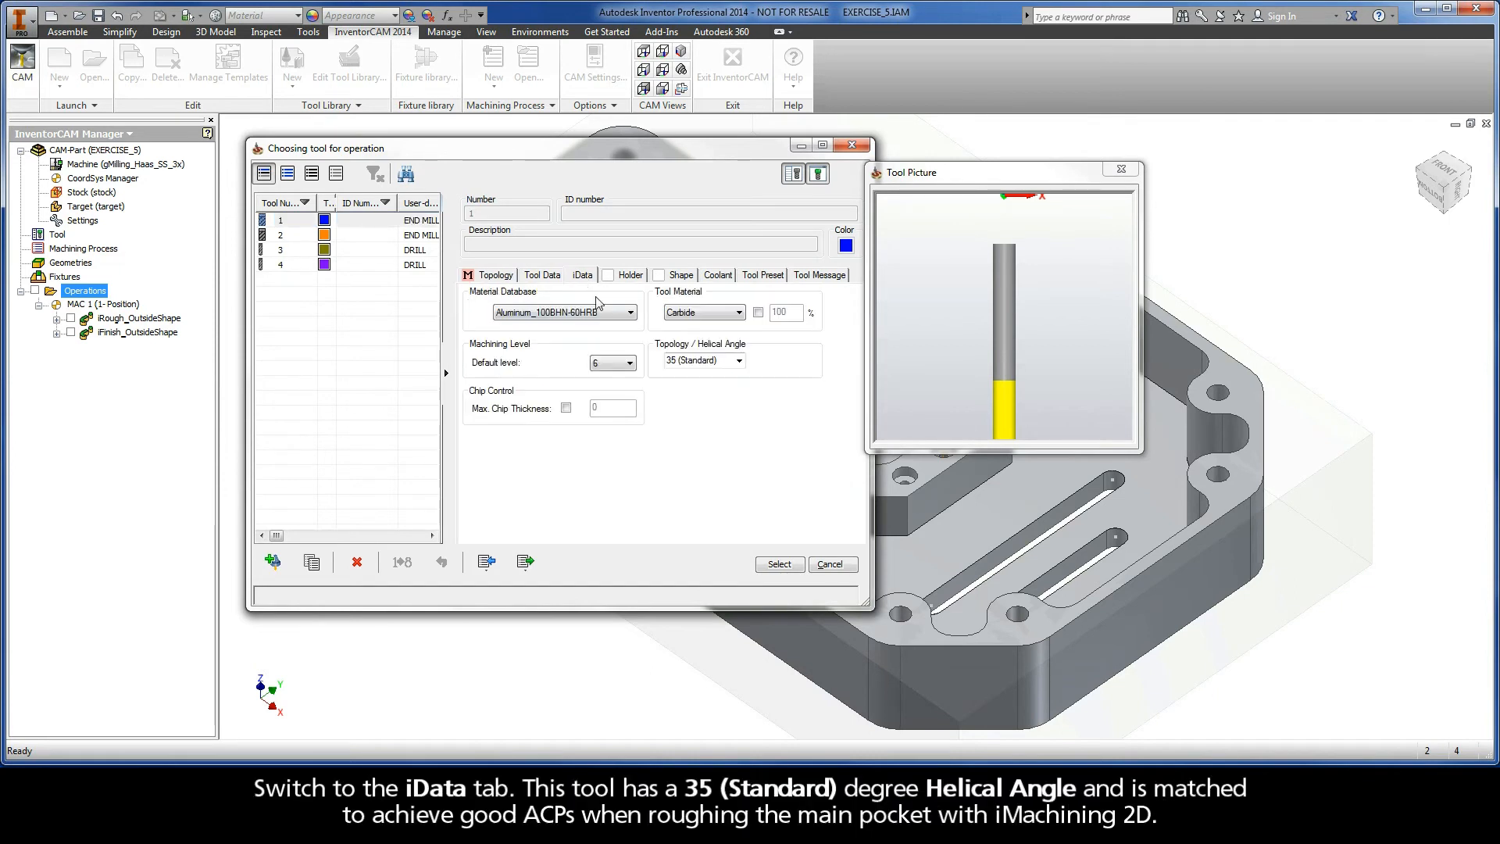
pyautogui.click(727, 361)
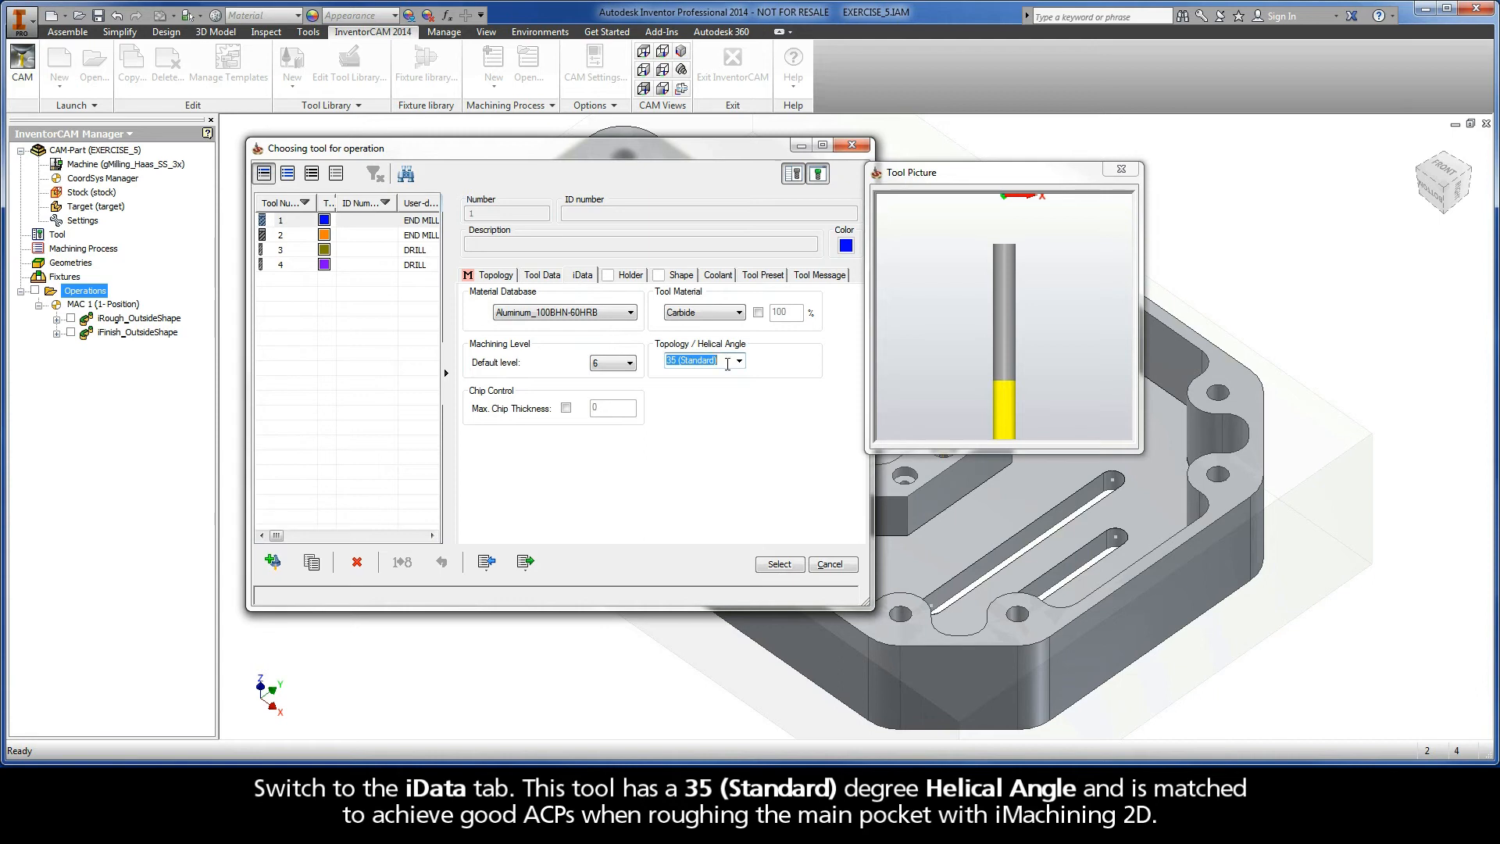
pyautogui.click(779, 564)
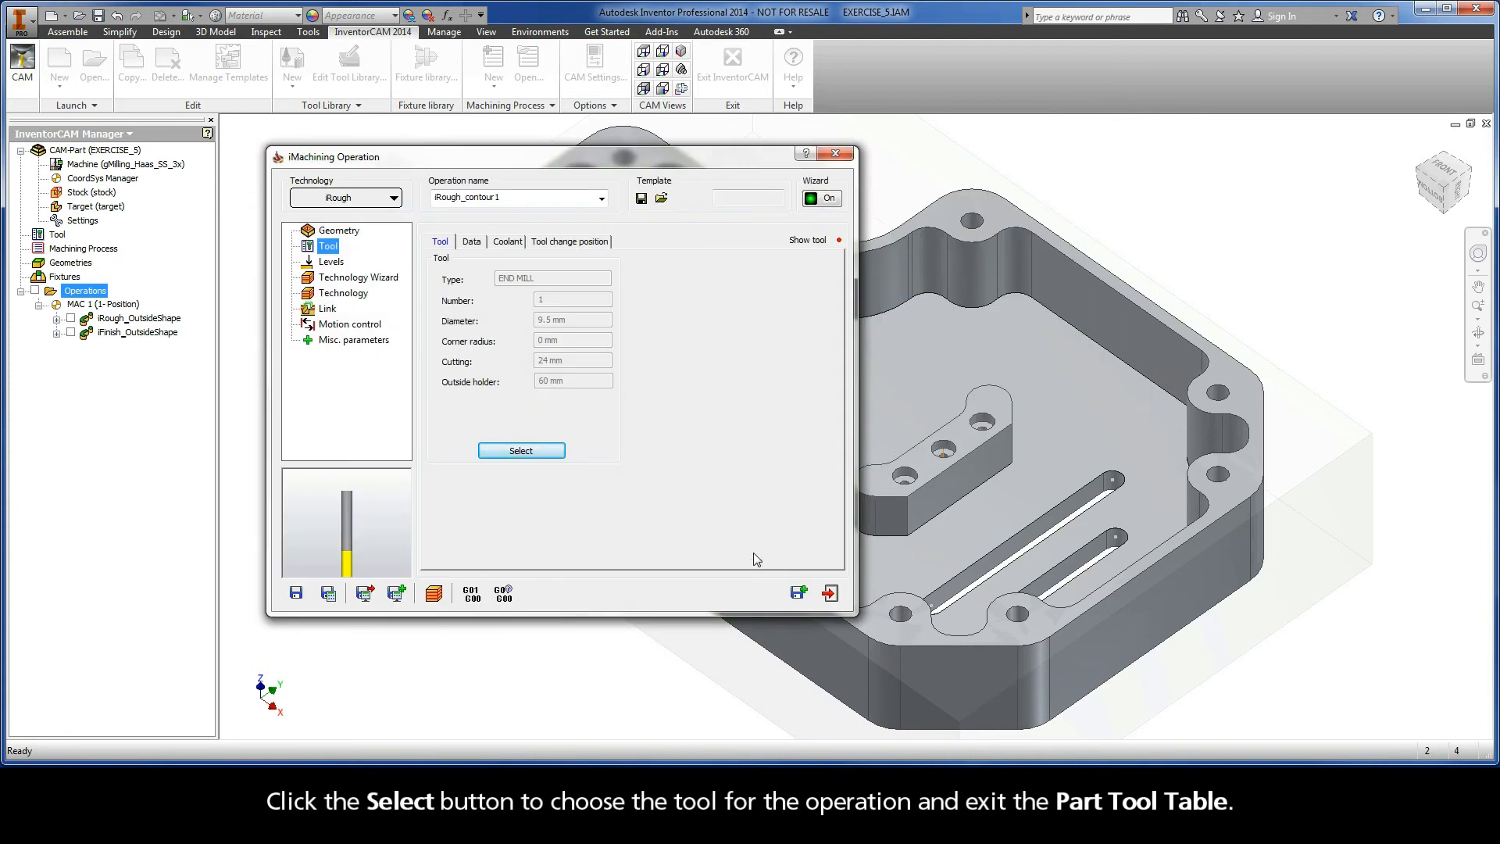
# Define the operation's upper milling level by picking the top face of the target model
pyautogui.click(331, 263)
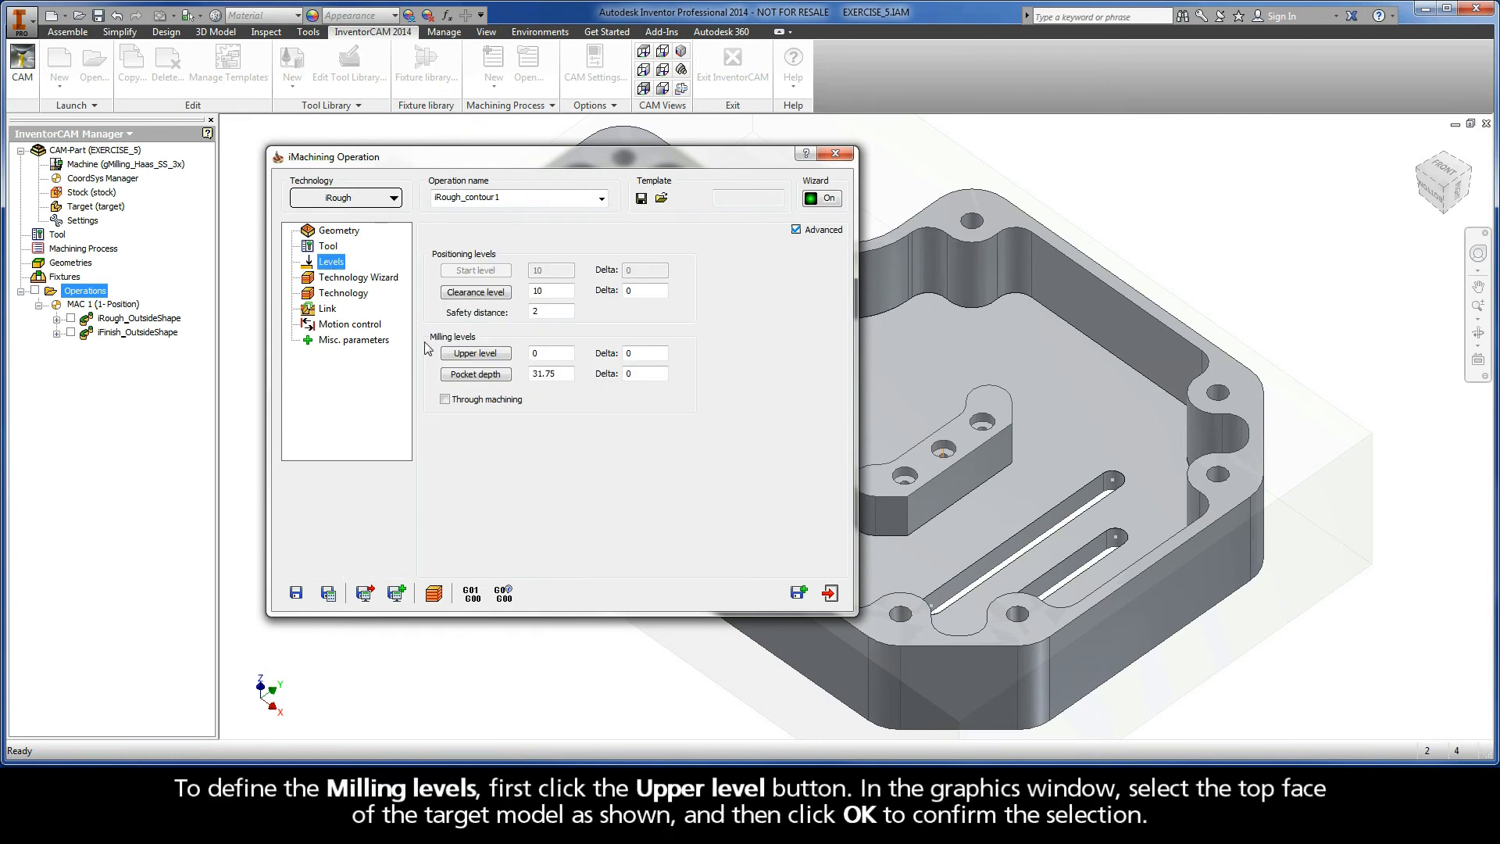
pyautogui.click(476, 353)
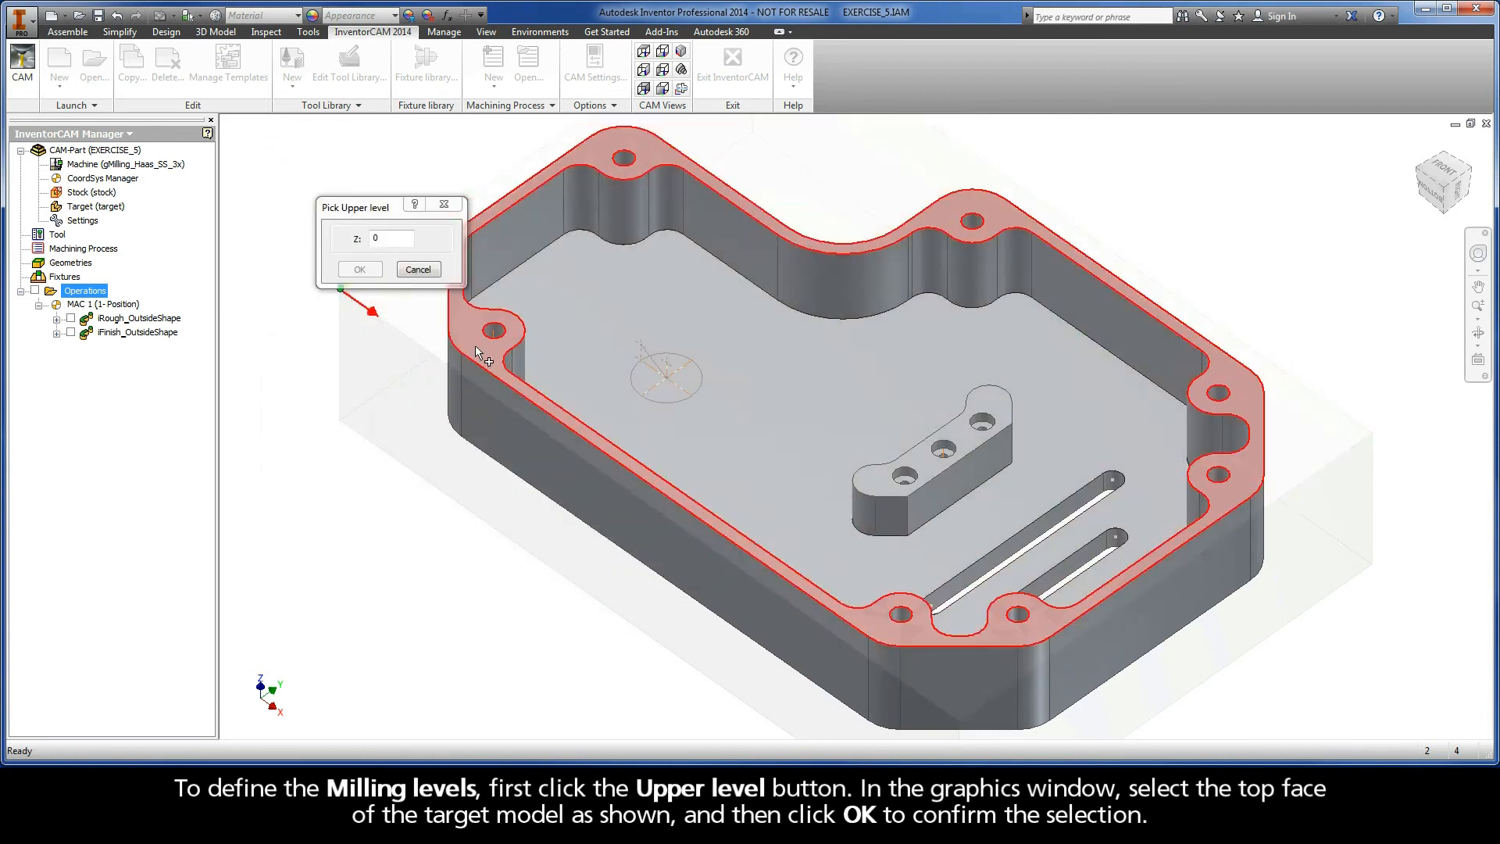
pyautogui.rightClick(471, 330)
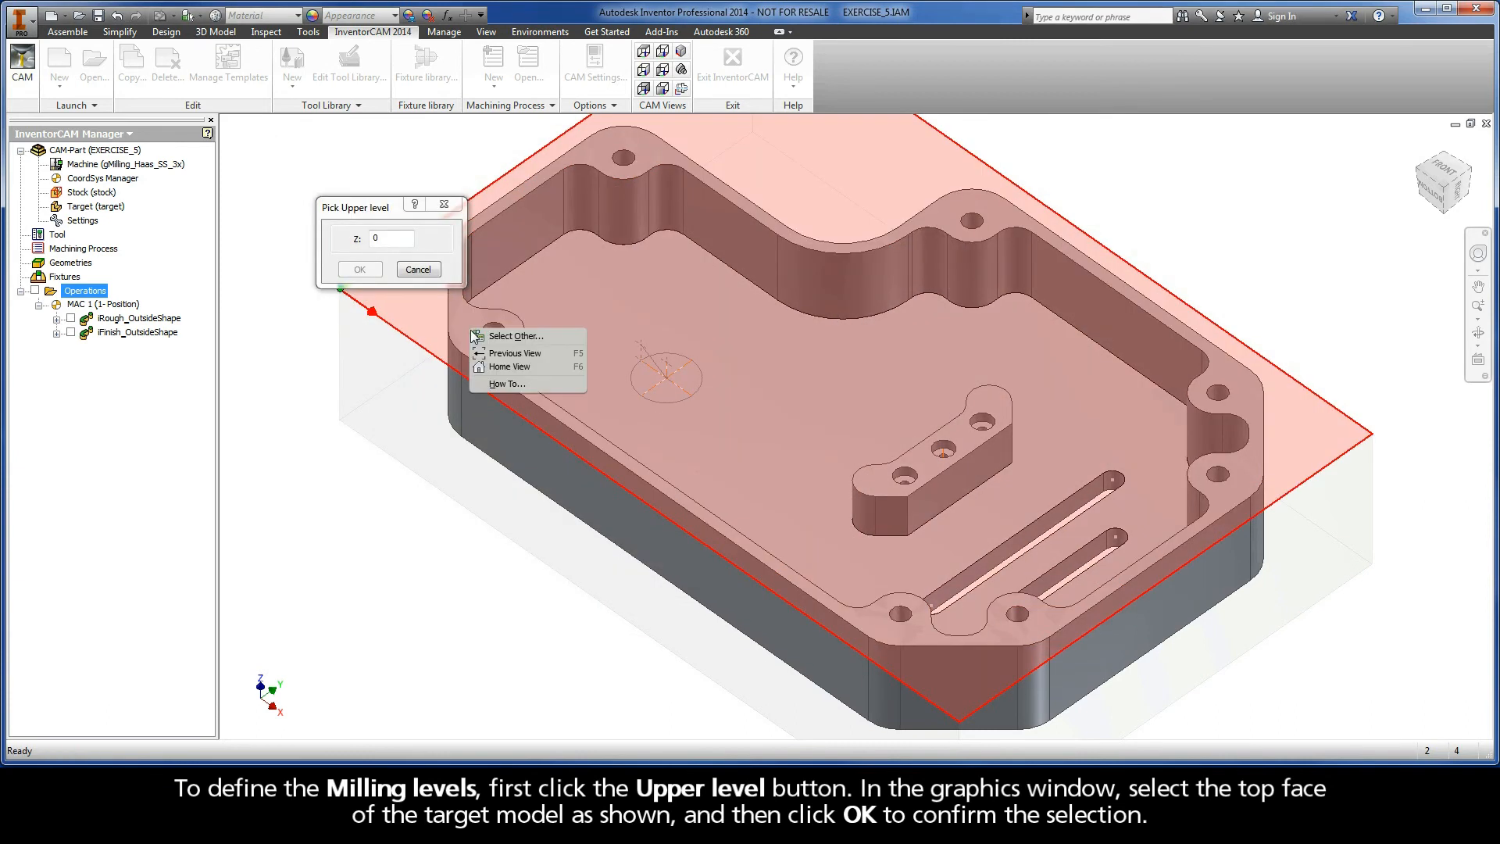
pyautogui.click(512, 336)
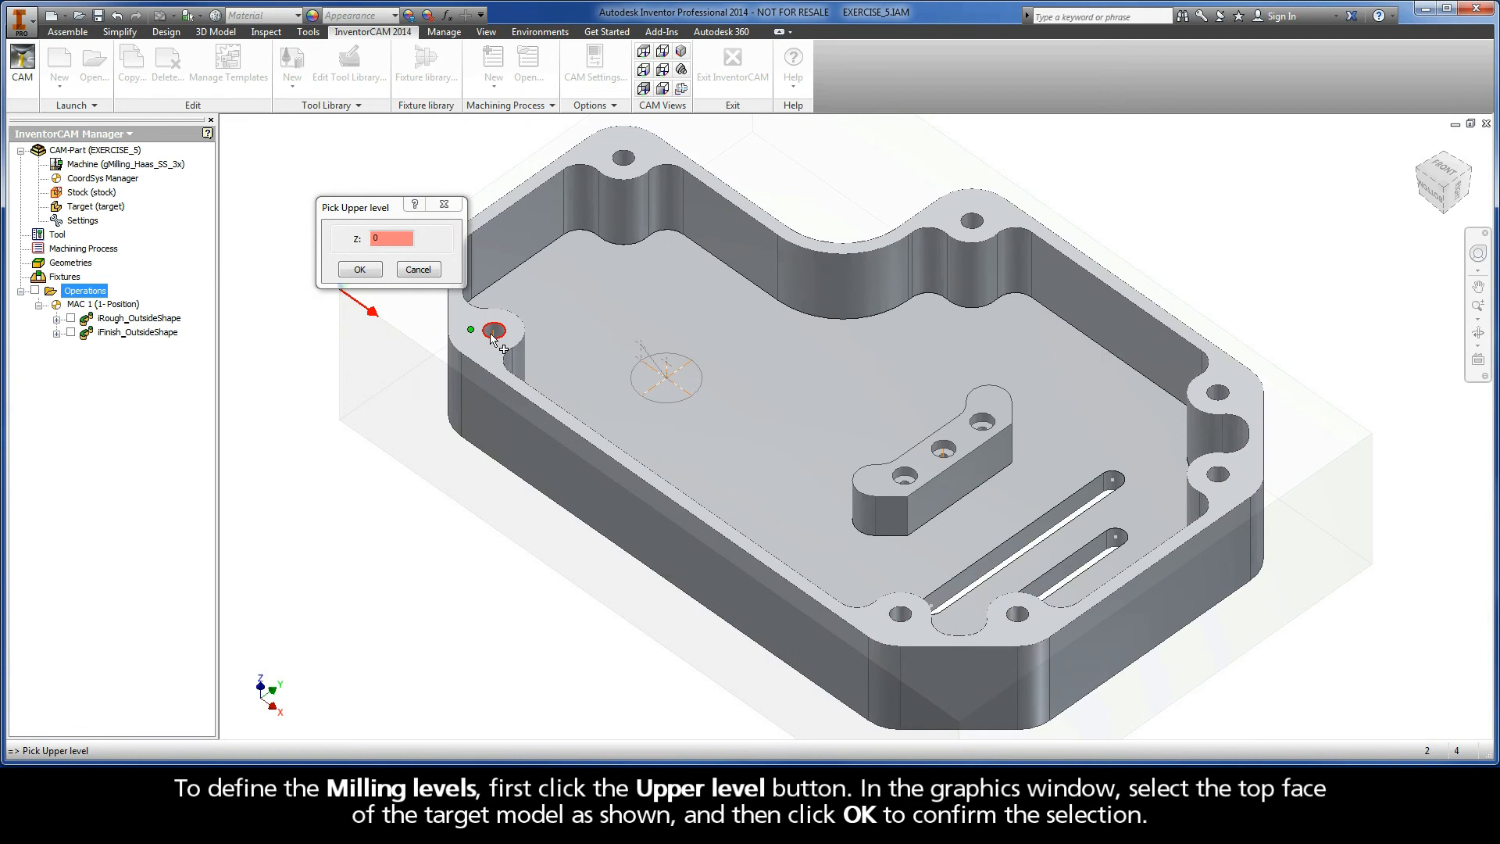
pyautogui.click(360, 270)
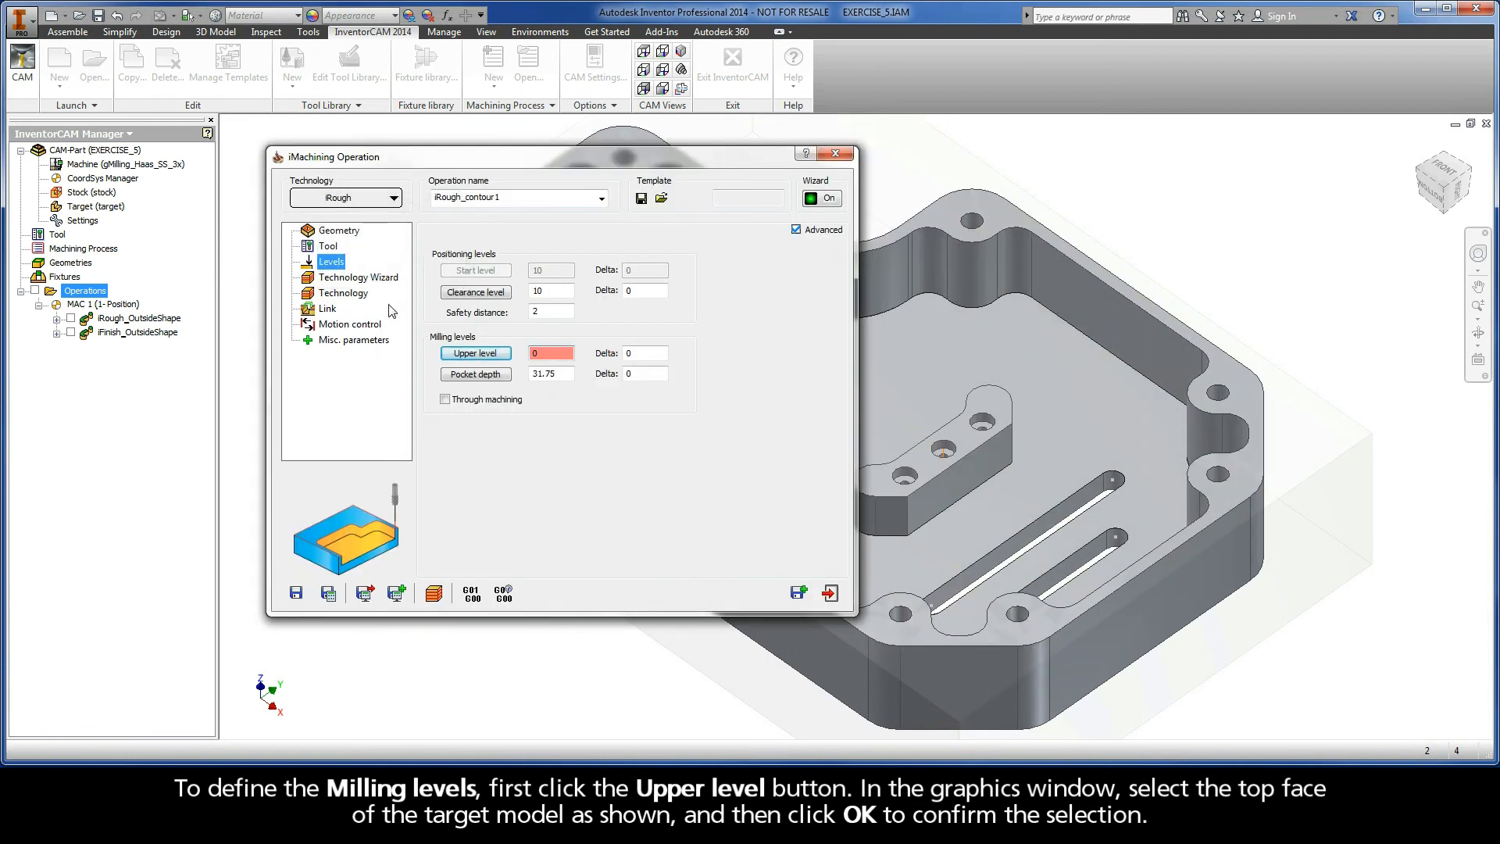
# Define the pocket depth by picking the floor face of the main pocket
pyautogui.click(475, 374)
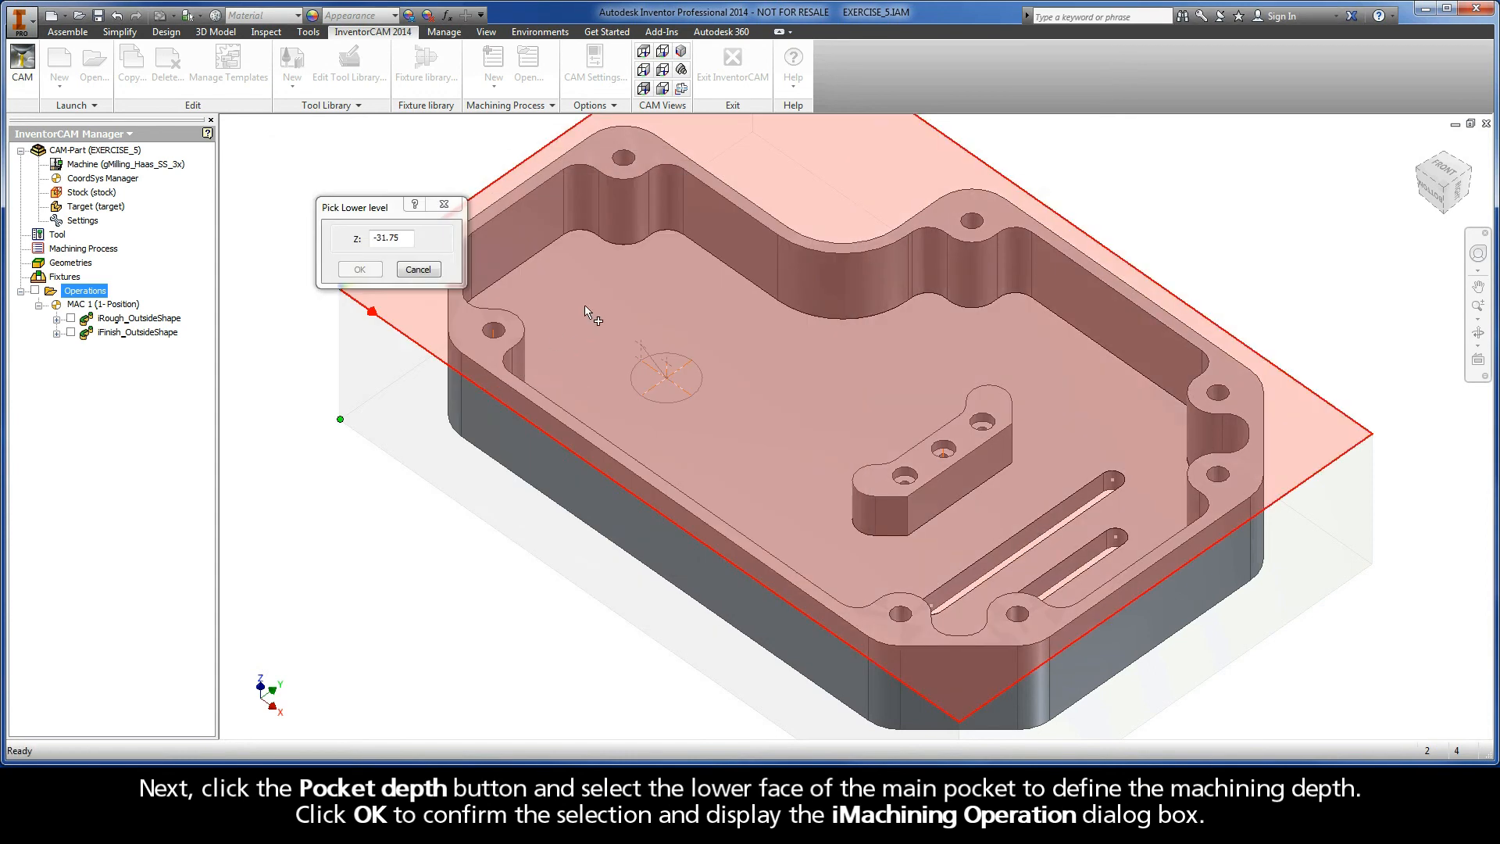
pyautogui.rightClick(585, 304)
pyautogui.click(604, 309)
pyautogui.click(603, 311)
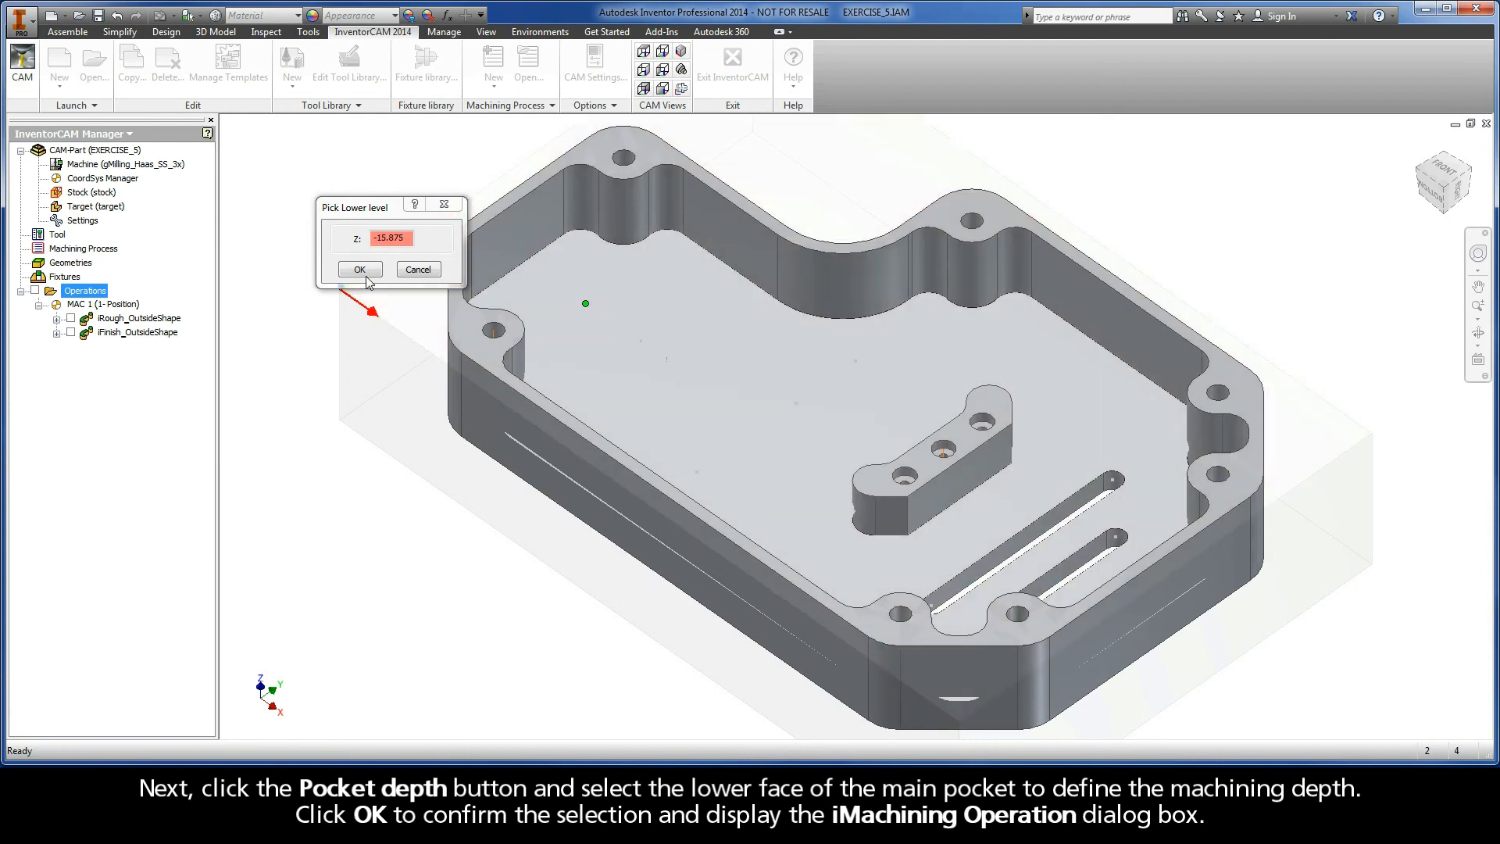
pyautogui.click(359, 270)
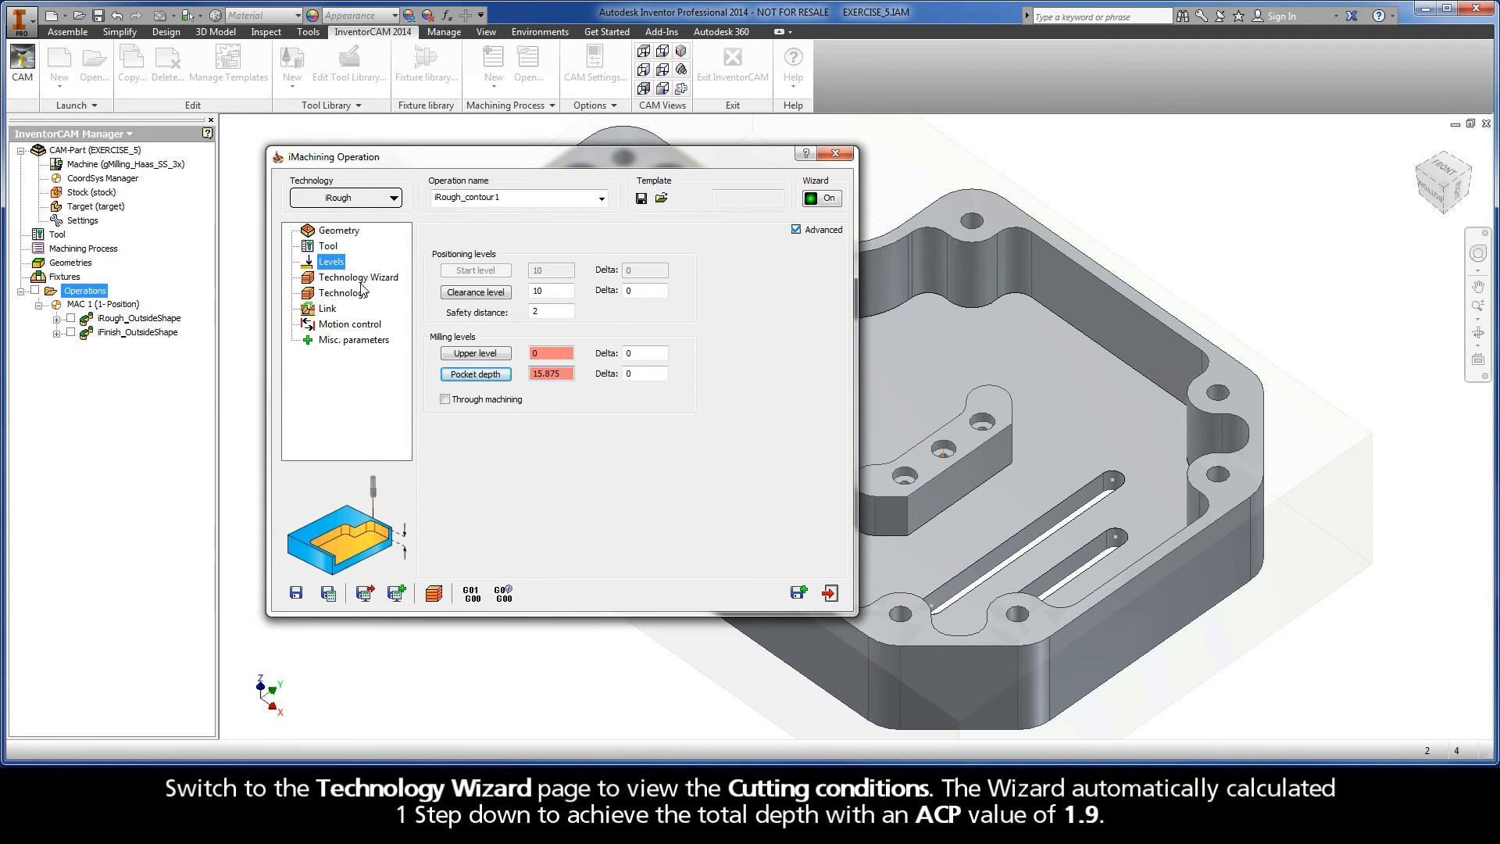
# Review the wizard's cutting conditions, the step down, cutting angles and wall offset, and the helical entry settings
pyautogui.click(359, 277)
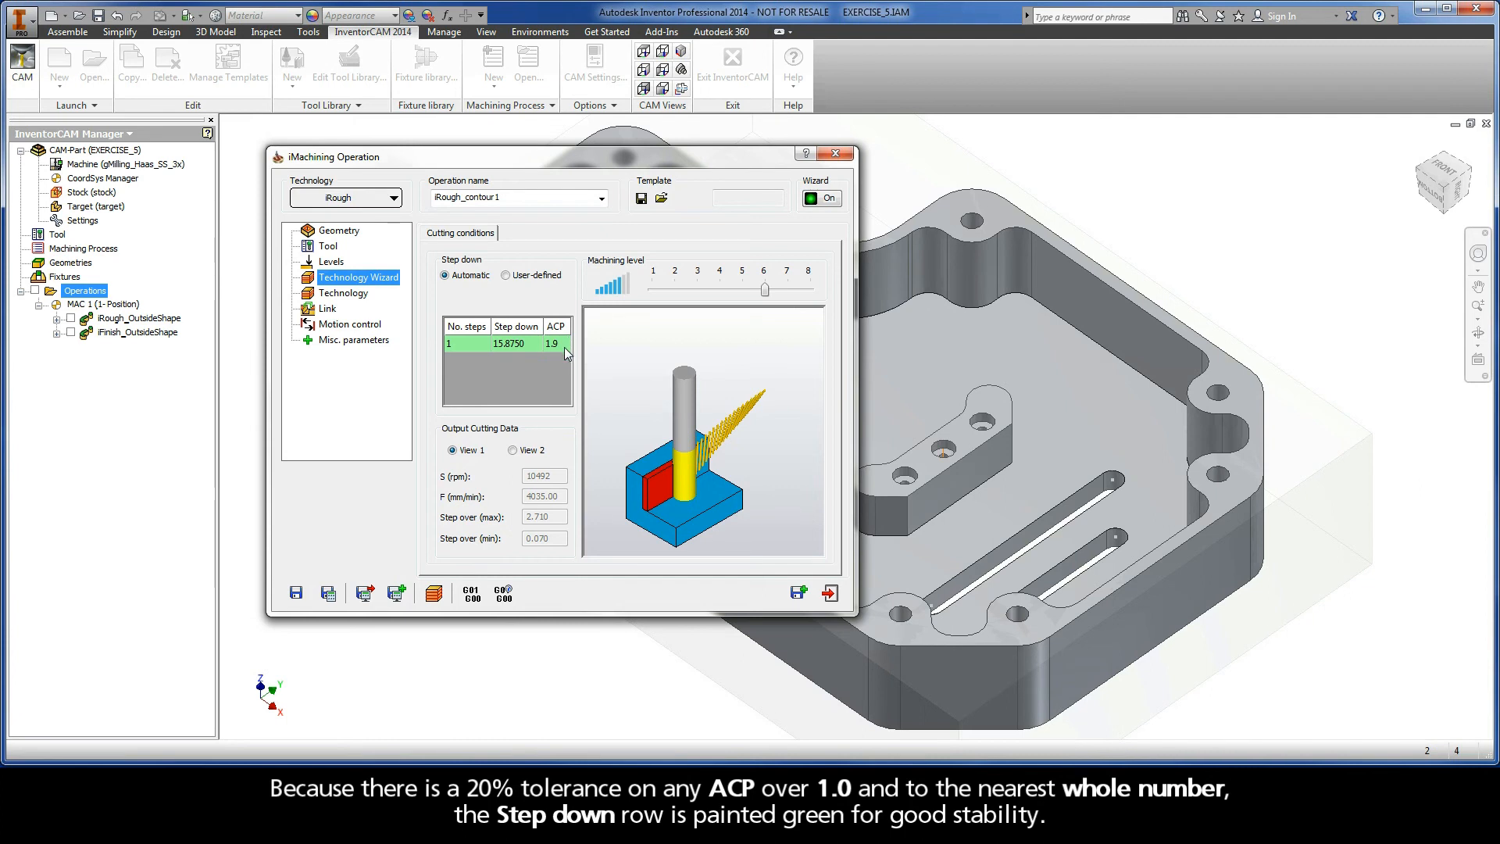
pyautogui.click(355, 296)
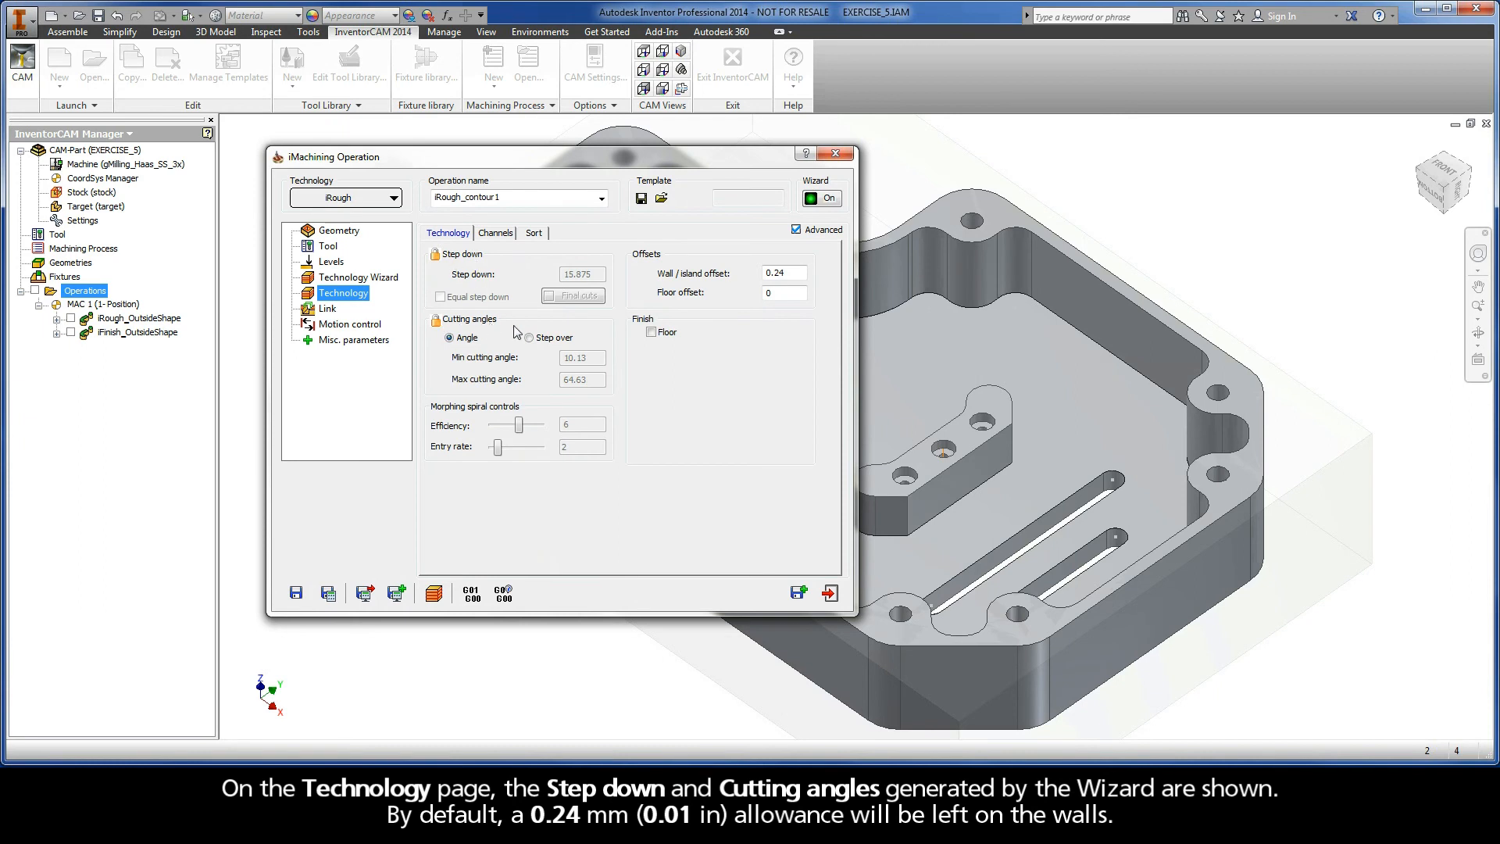
pyautogui.doubleClick(781, 272)
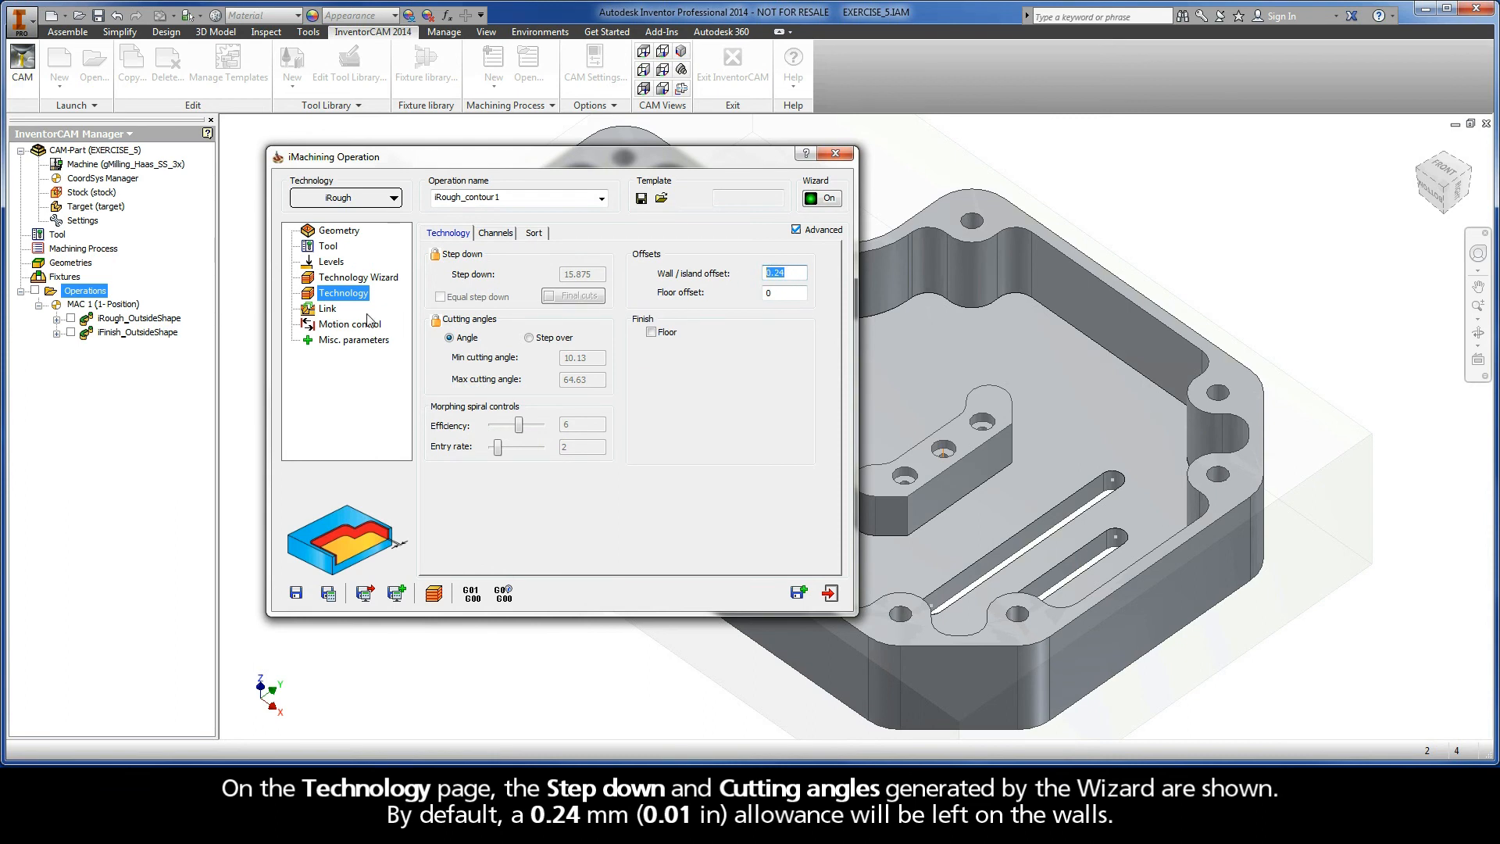
pyautogui.click(327, 309)
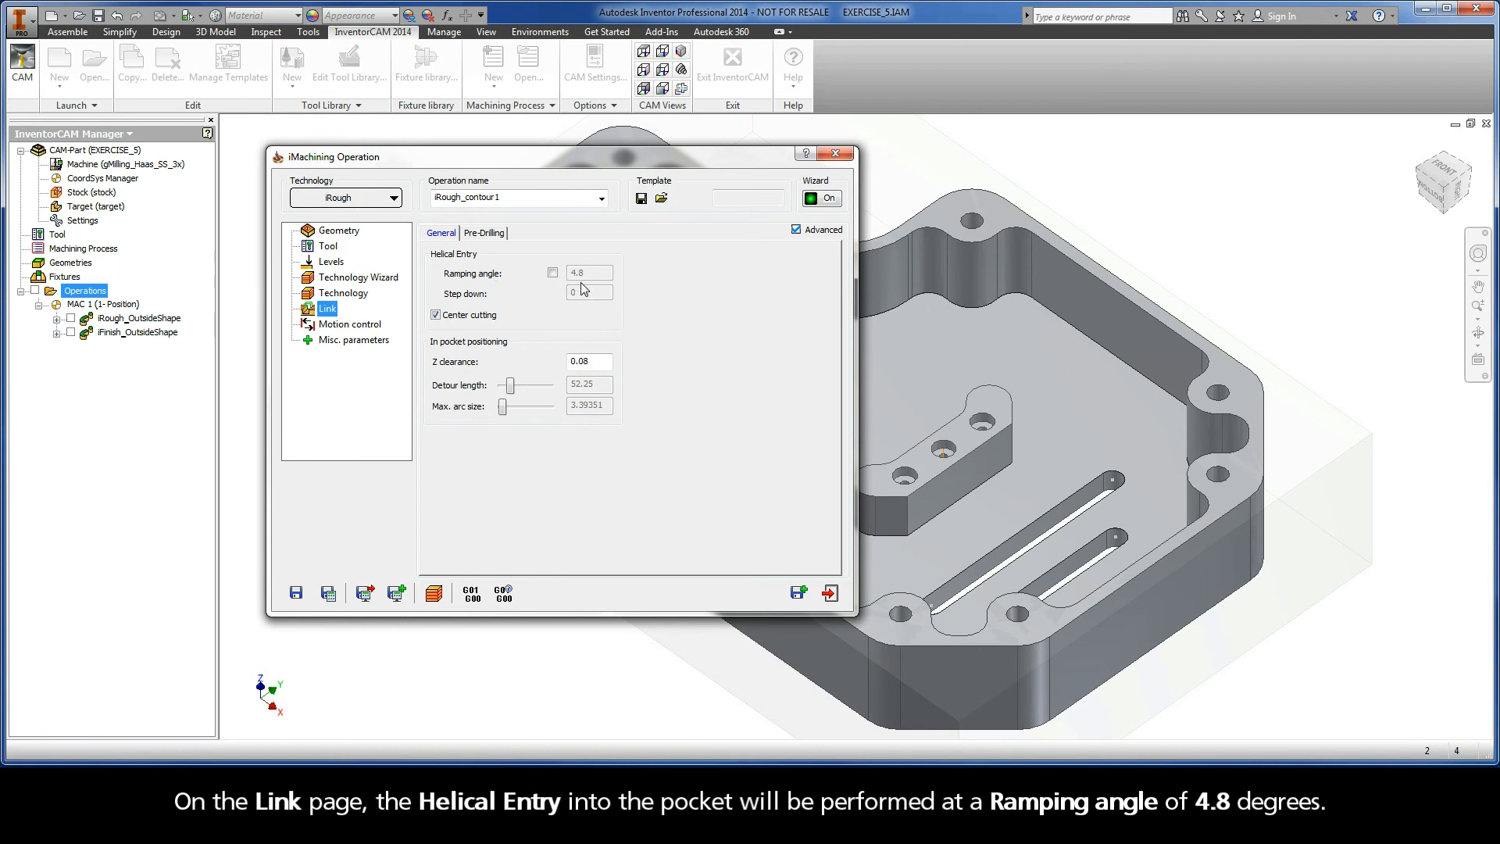
# Name the operation iRough_MainPocket, then save it and calculate its tool path
pyautogui.doubleClick(512, 199)
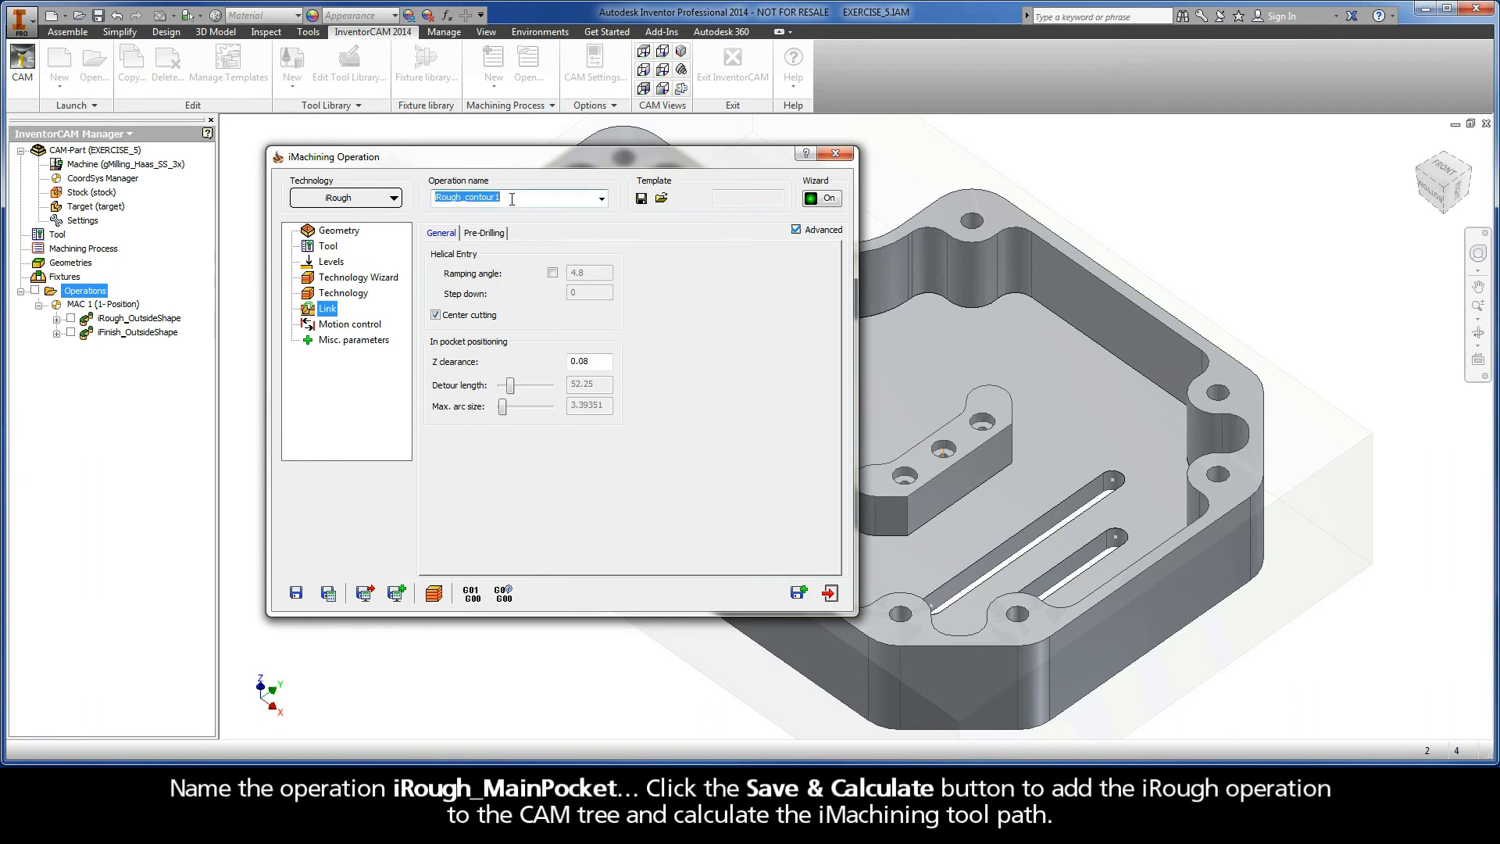
pyautogui.moveTo(503, 198); pyautogui.dragTo(462, 200)
pyautogui.write('_MainPocke')
pyautogui.click(329, 594)
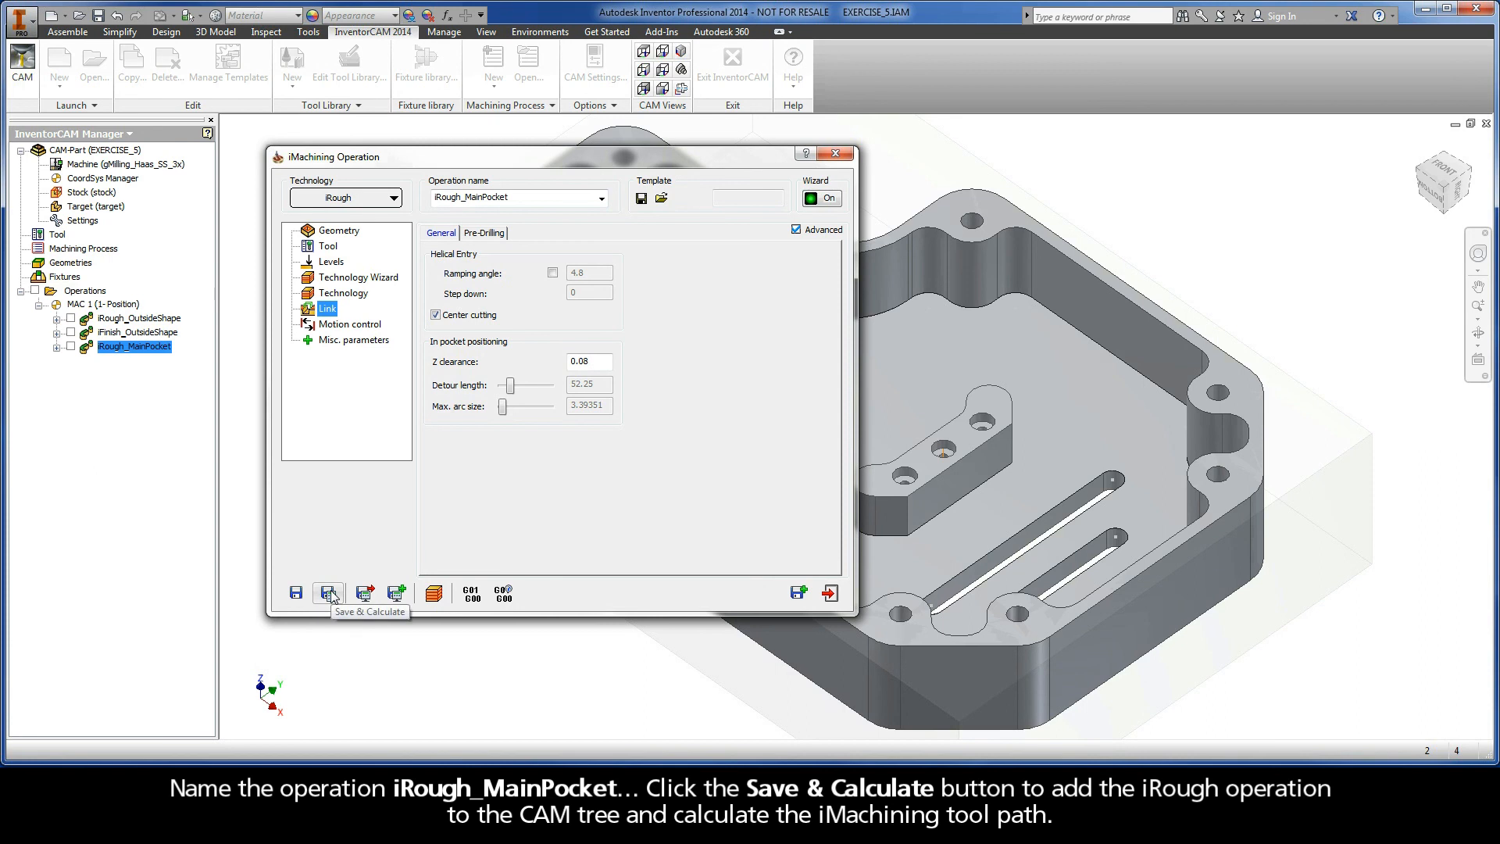
# Simulate the main pocket roughing tool path in Host CAD mode and exit the simulation
pyautogui.click(434, 594)
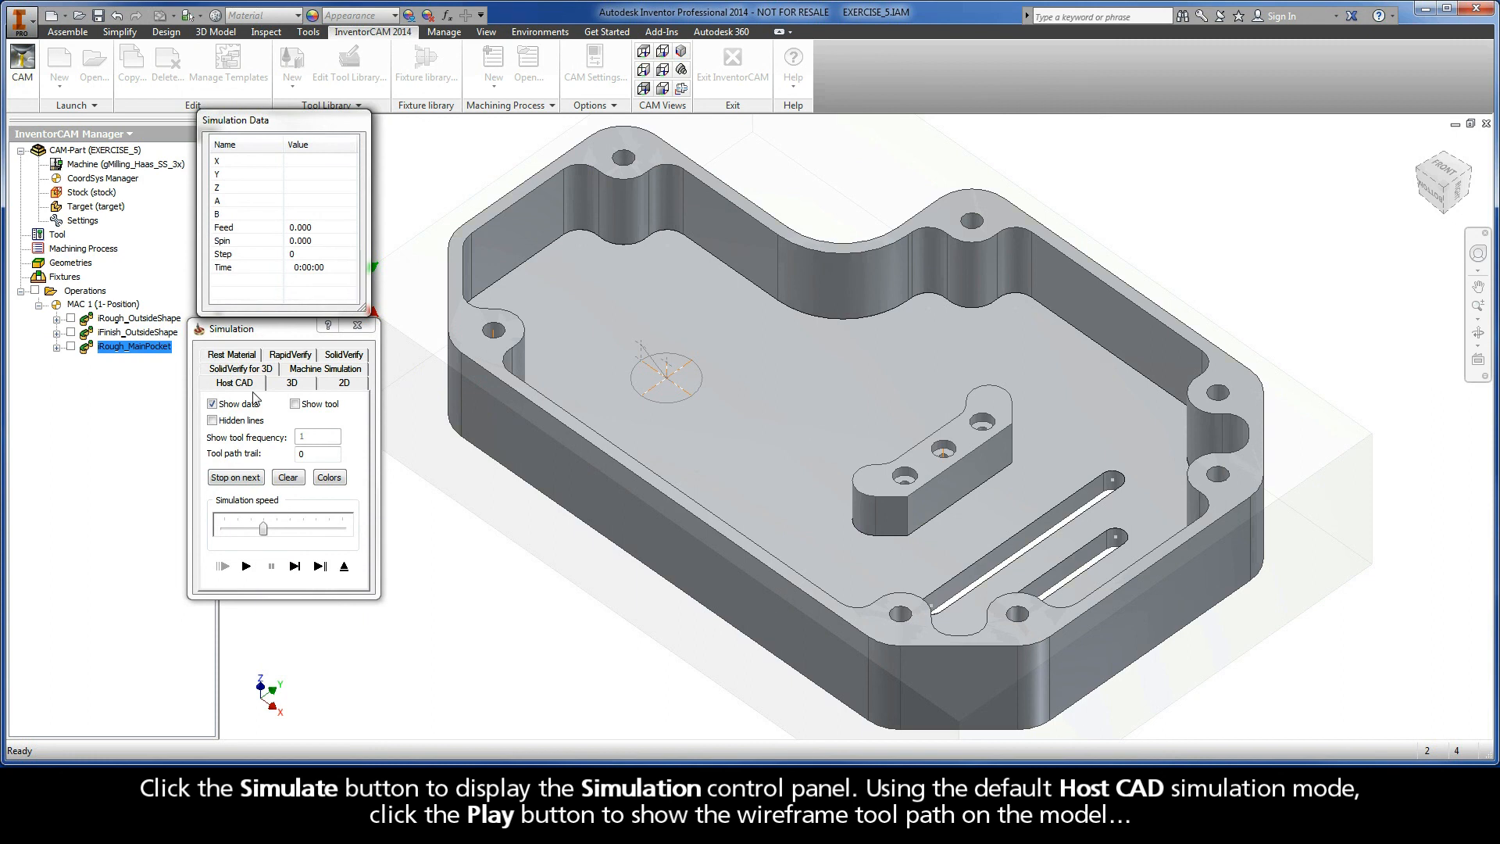
pyautogui.click(247, 569)
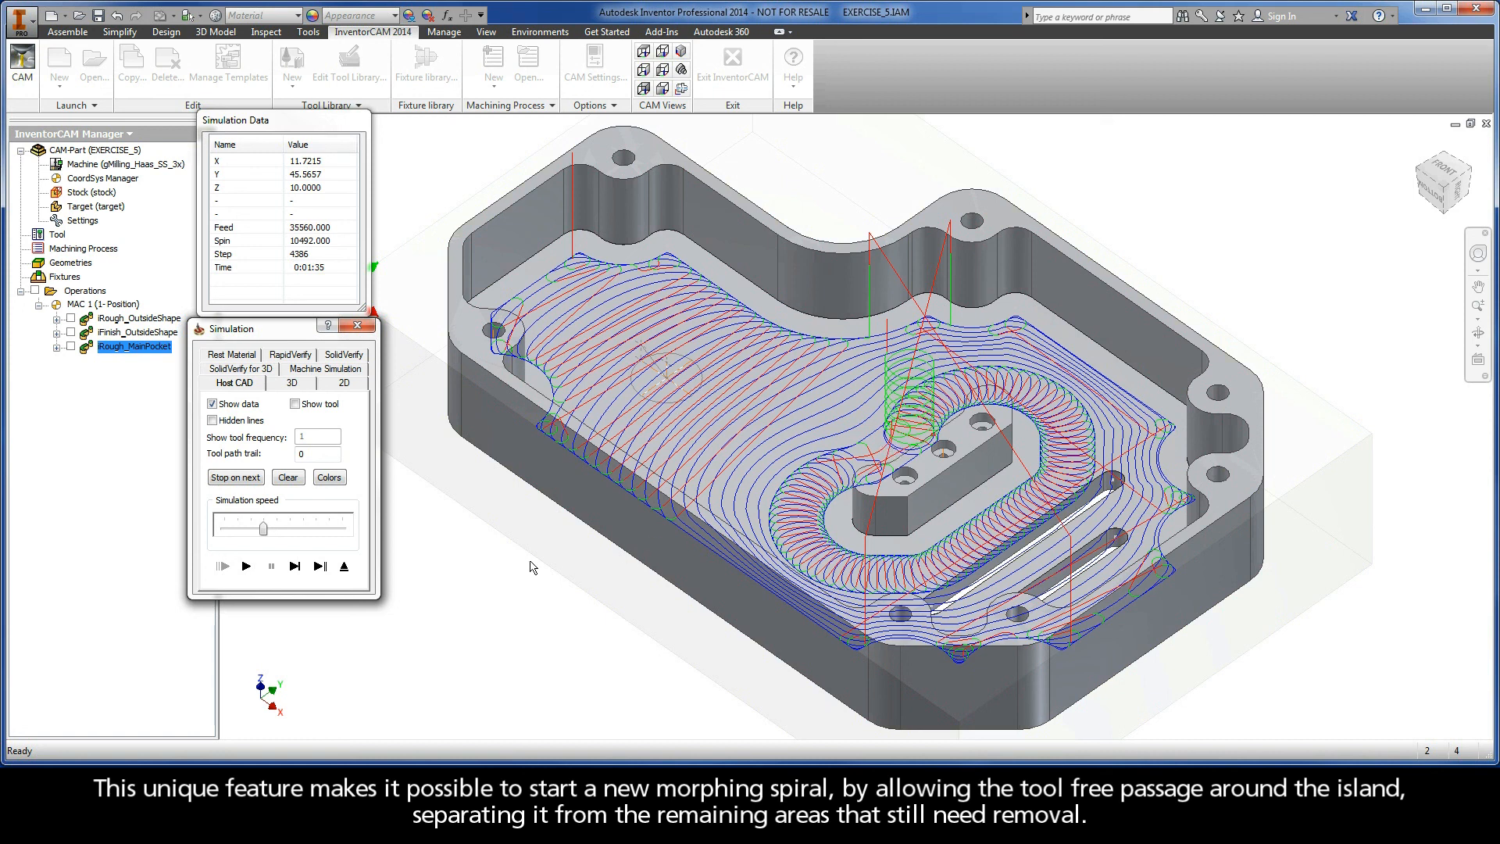
pyautogui.click(345, 568)
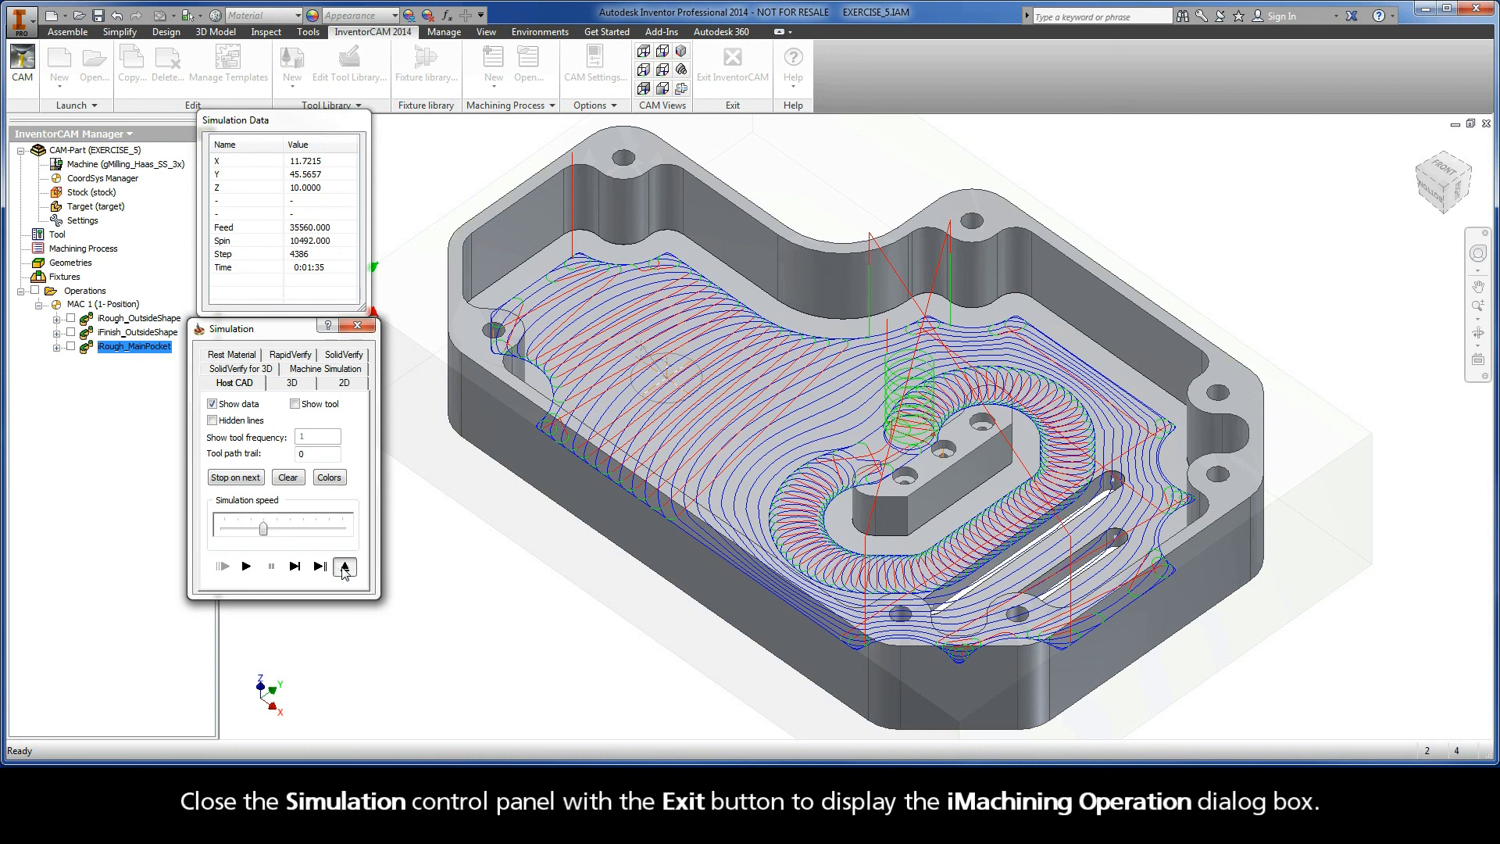